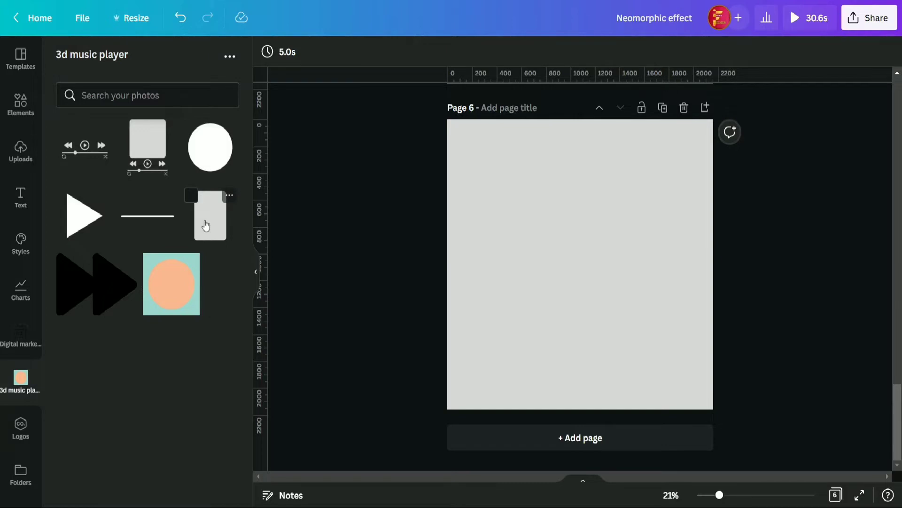
Place the light-grey rounded rectangle image on page 6 and set its brightness to -100 and blur to 50
click(206, 225)
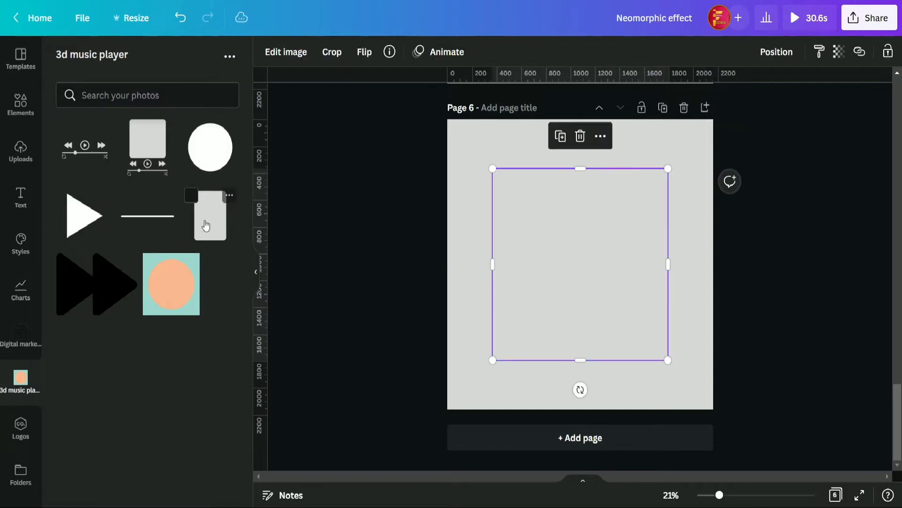
click(256, 273)
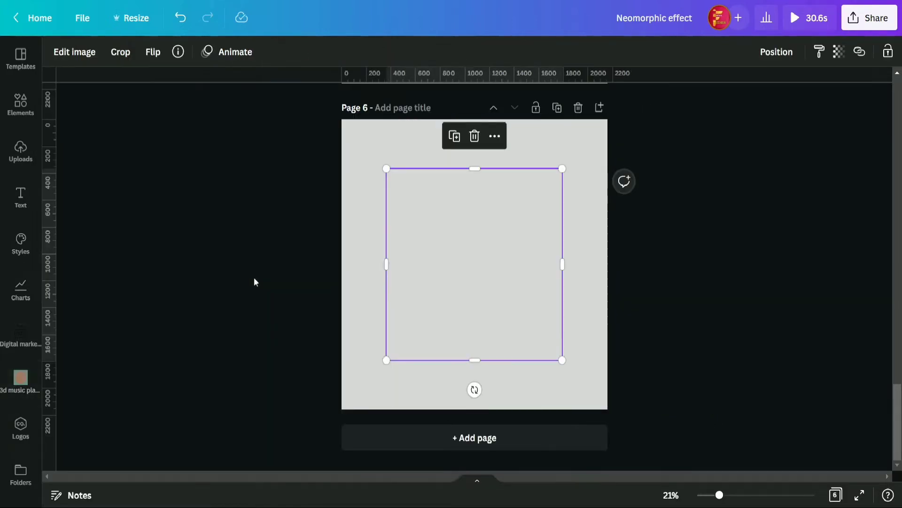
click(94, 52)
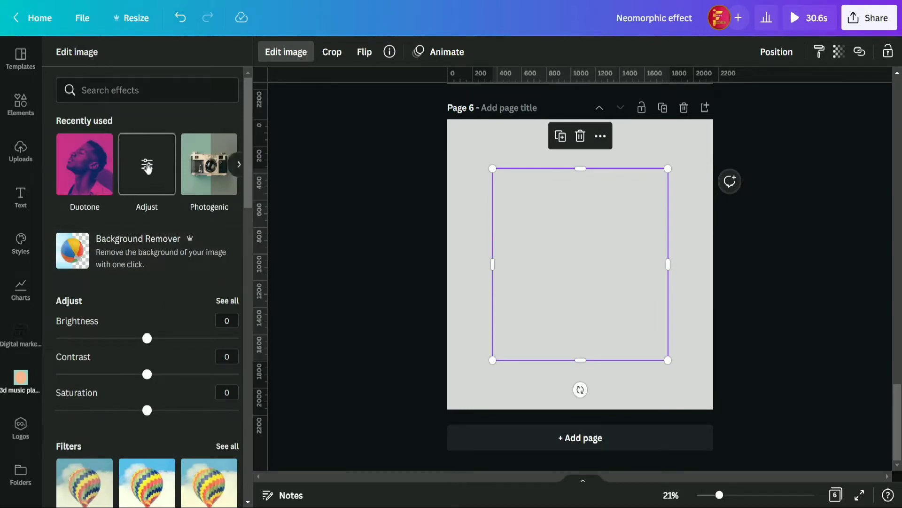
click(148, 164)
drag(148, 108, 16, 116)
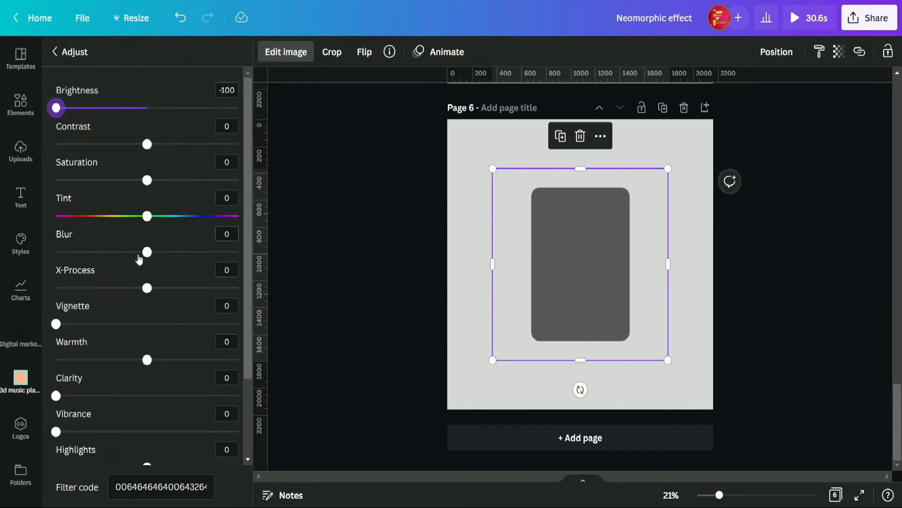
drag(146, 258, 194, 266)
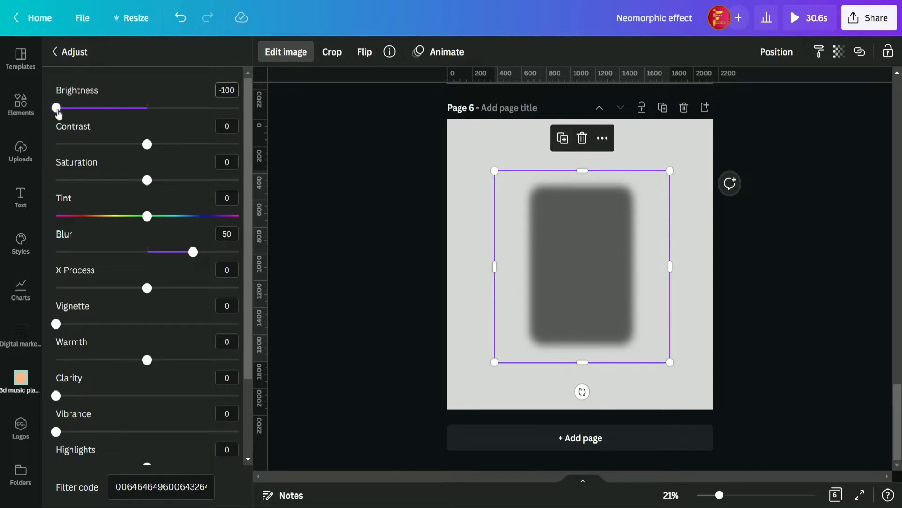
Duplicate the blurred rectangle twice, setting the first copy's brightness to 100 and resetting the second copy's brightness and blur to 0
drag(58, 113, 388, 115)
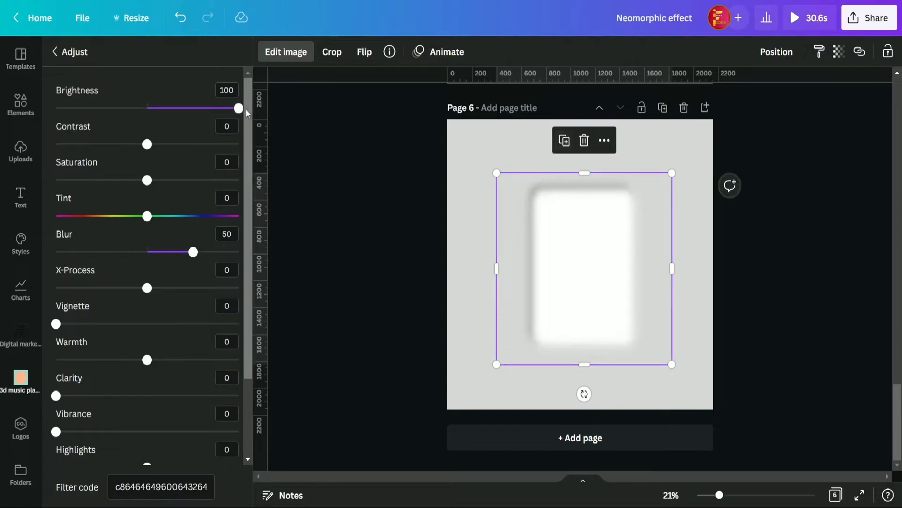
drag(238, 108, 147, 124)
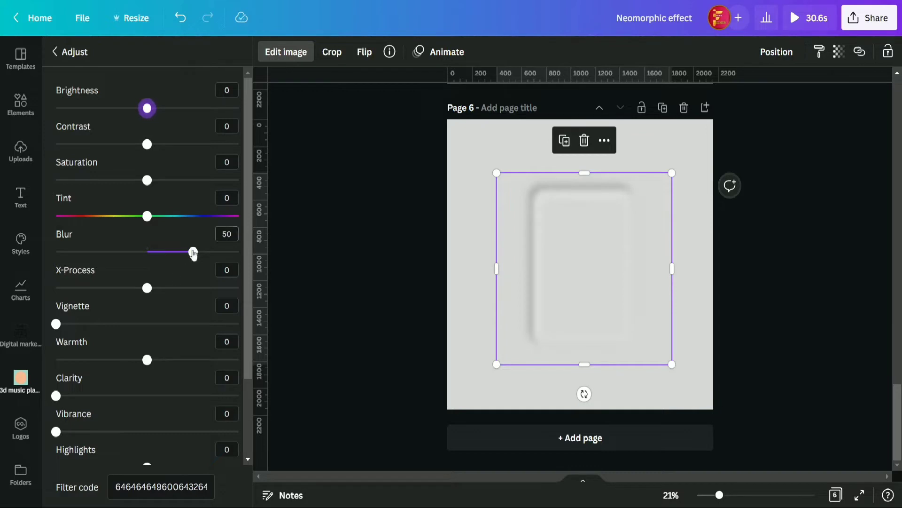
drag(193, 252, 147, 252)
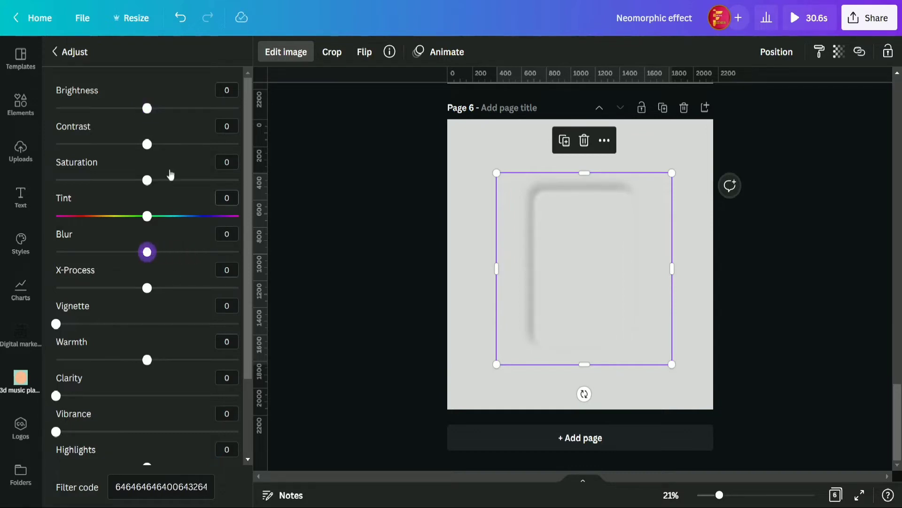
Apply the Pop duotone effect to the unblurred top rectangle
click(55, 52)
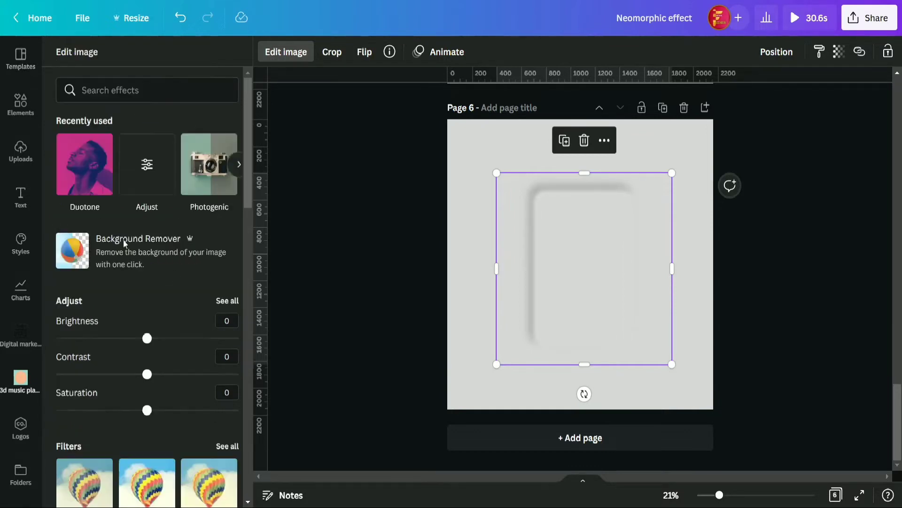
scroll(164, 310, down, 1)
scroll(164, 311, down, 8)
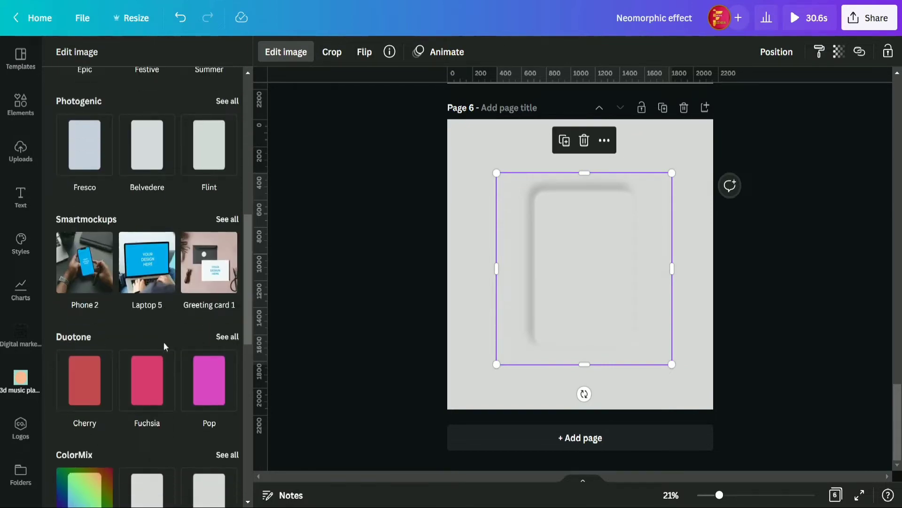
click(227, 337)
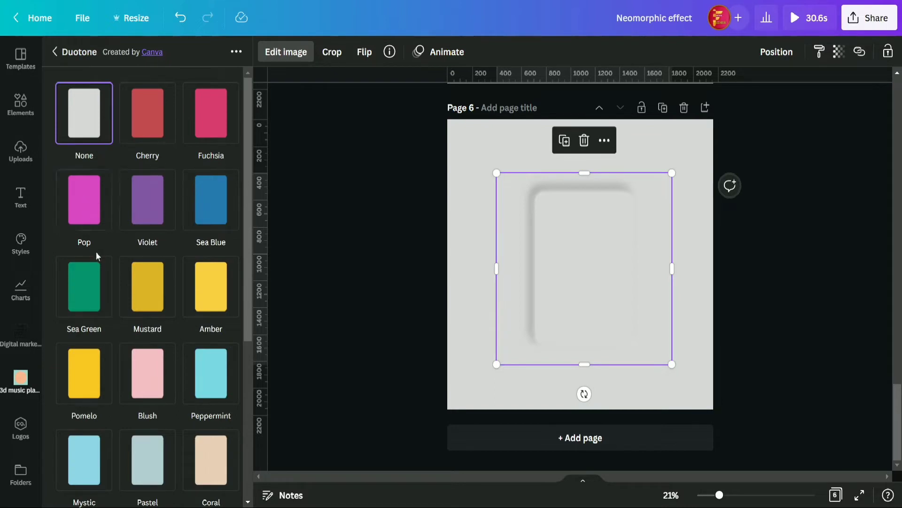
scroll(95, 252, down, 5)
scroll(98, 281, up, 1)
scroll(97, 281, up, 4)
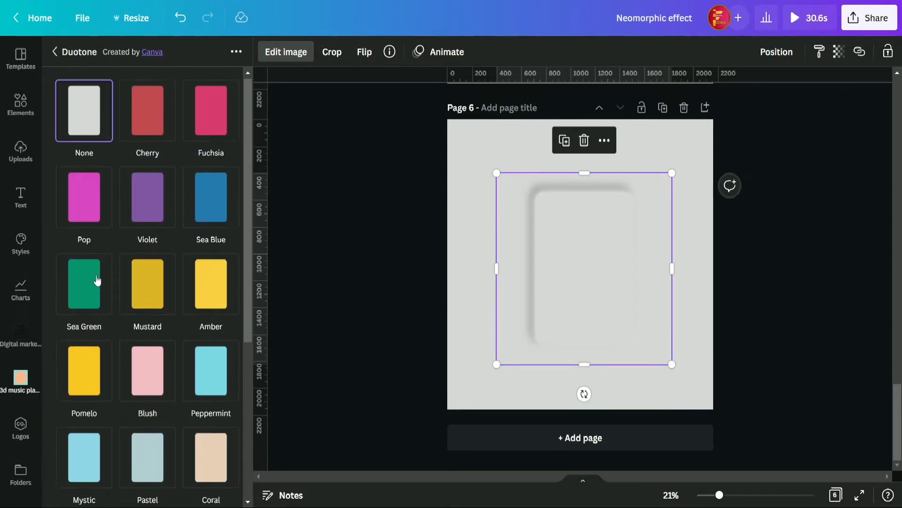
click(86, 206)
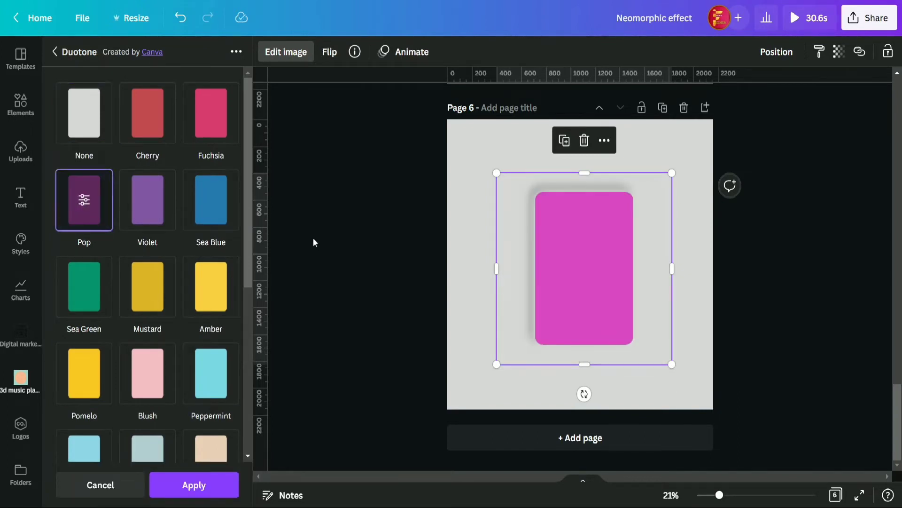
click(190, 492)
click(328, 272)
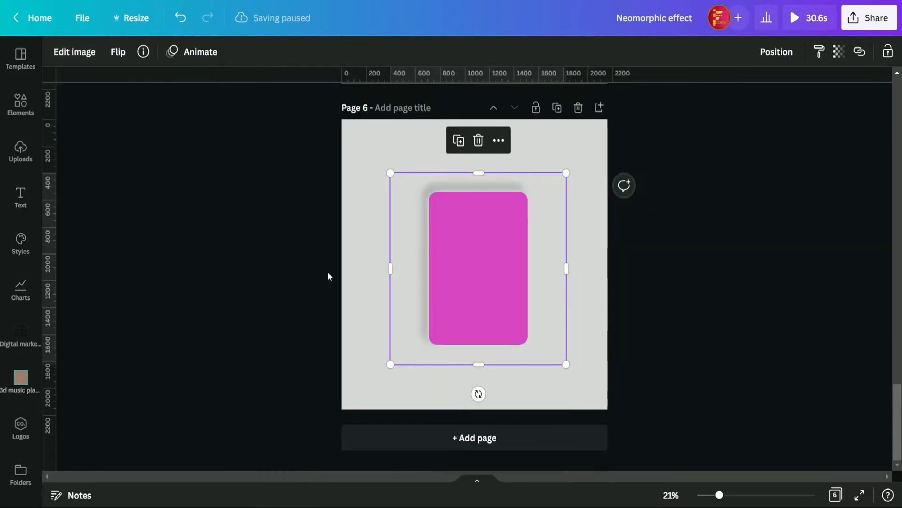
click(296, 280)
Spread the layers apart, with the white copy up and left, the dark copy down and right, and the magenta rectangle centred on the page
drag(446, 236, 409, 247)
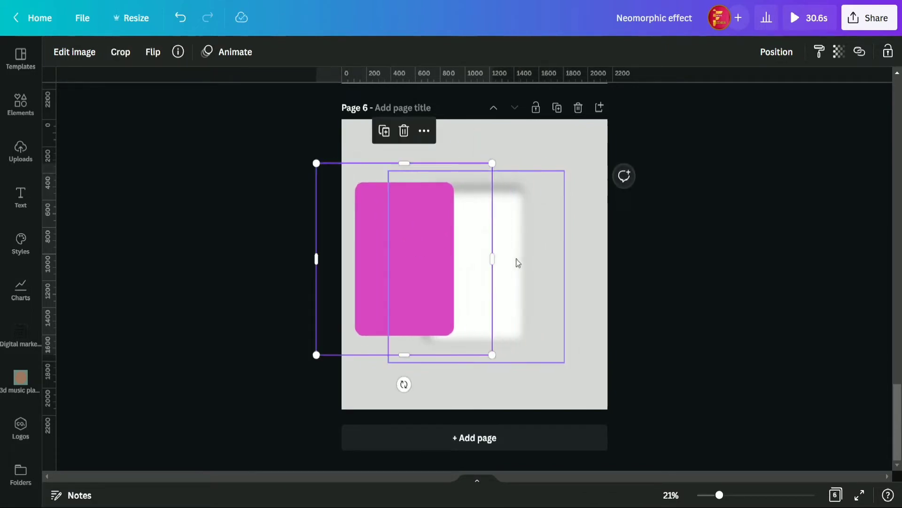
drag(518, 262, 480, 230)
drag(540, 287, 565, 315)
click(390, 267)
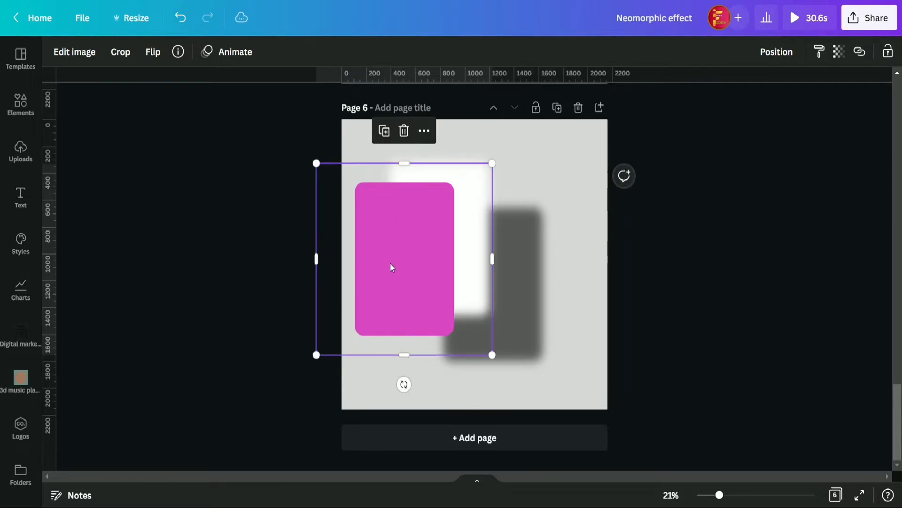
drag(390, 267, 459, 265)
Change the page background to the medium grey from the default colors
click(348, 399)
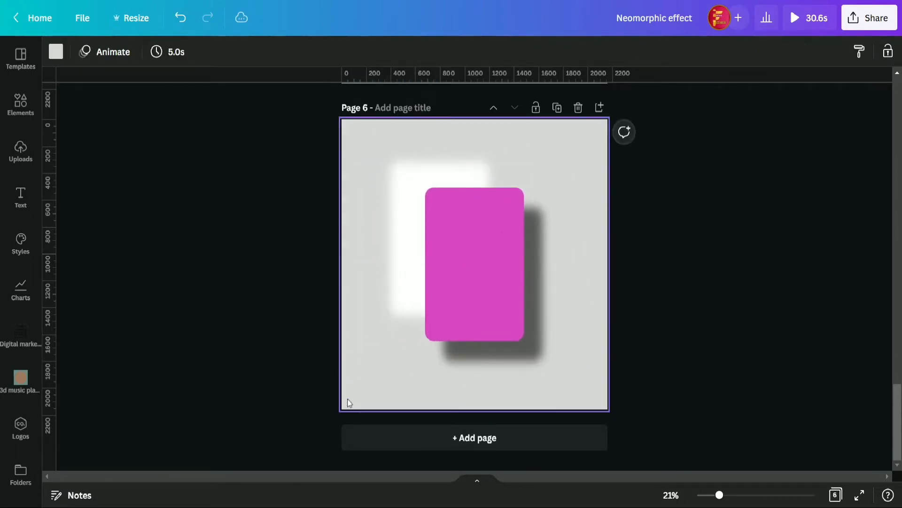
click(56, 51)
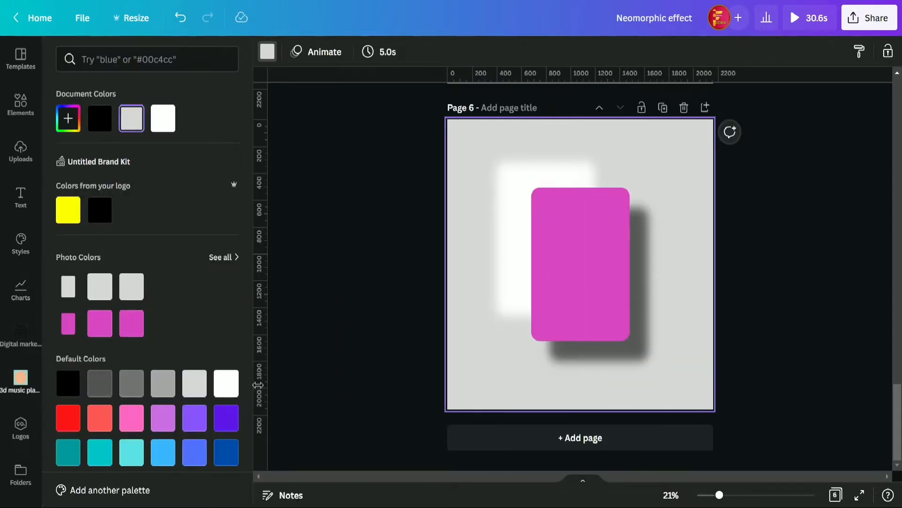
click(162, 382)
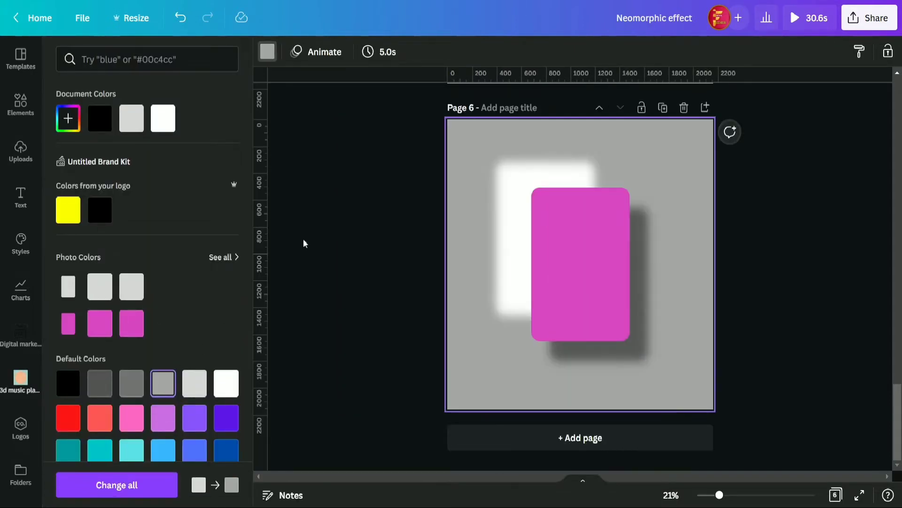
click(303, 238)
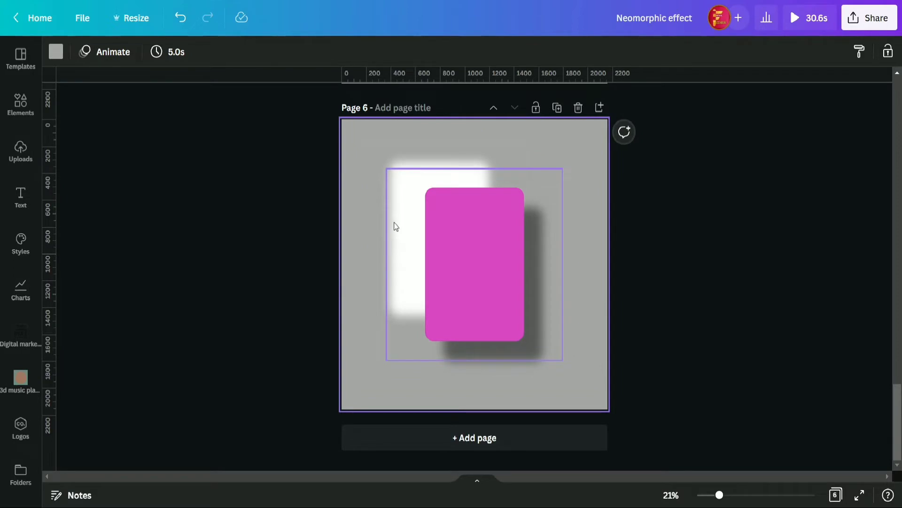
Tuck the white copy behind the magenta card's upper-left edges, shrinking it slightly, and the dark copy behind its lower-right edges
drag(379, 187, 410, 208)
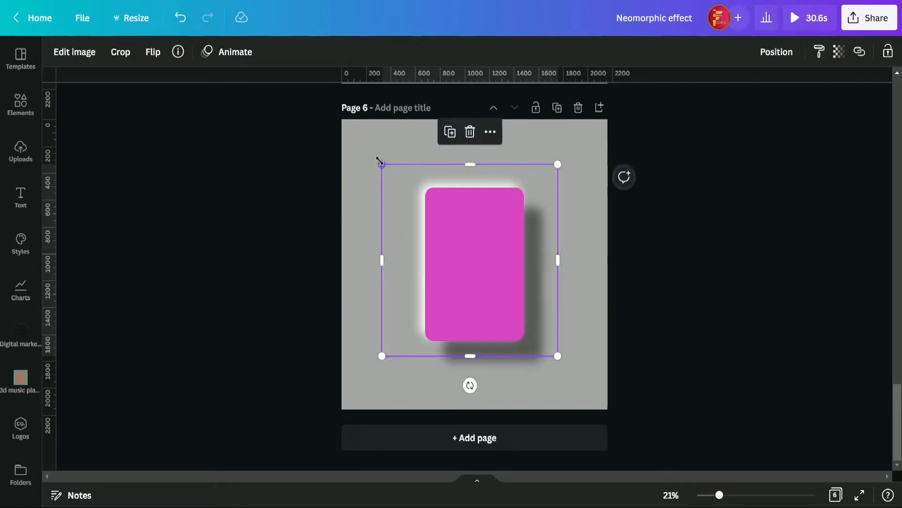
drag(381, 162, 384, 164)
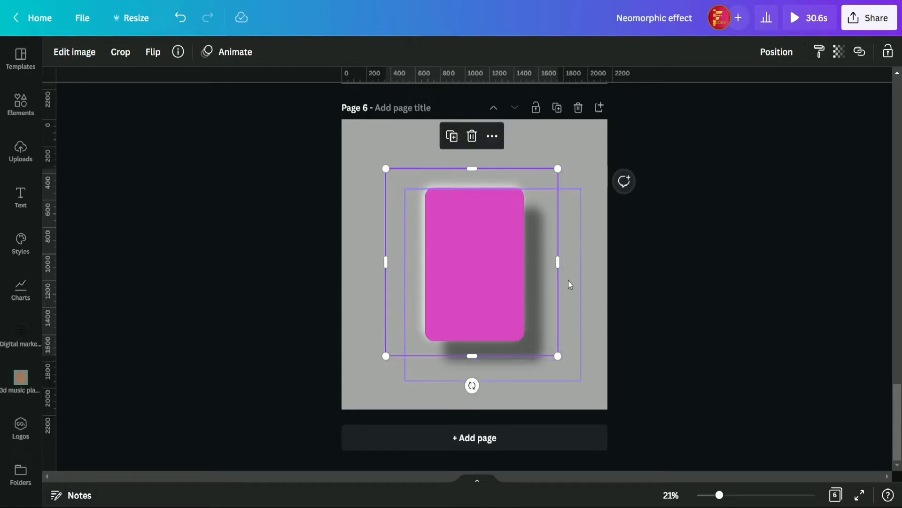
click(570, 306)
drag(571, 305, 557, 291)
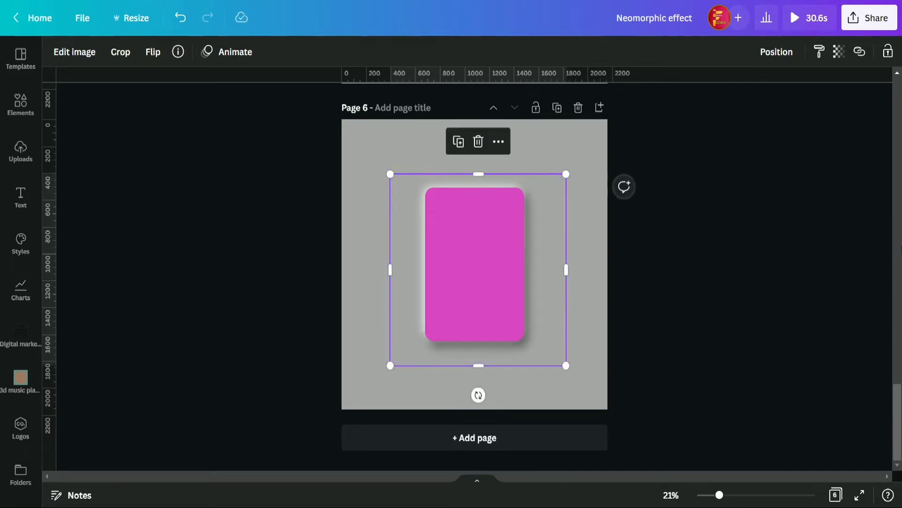
click(863, 260)
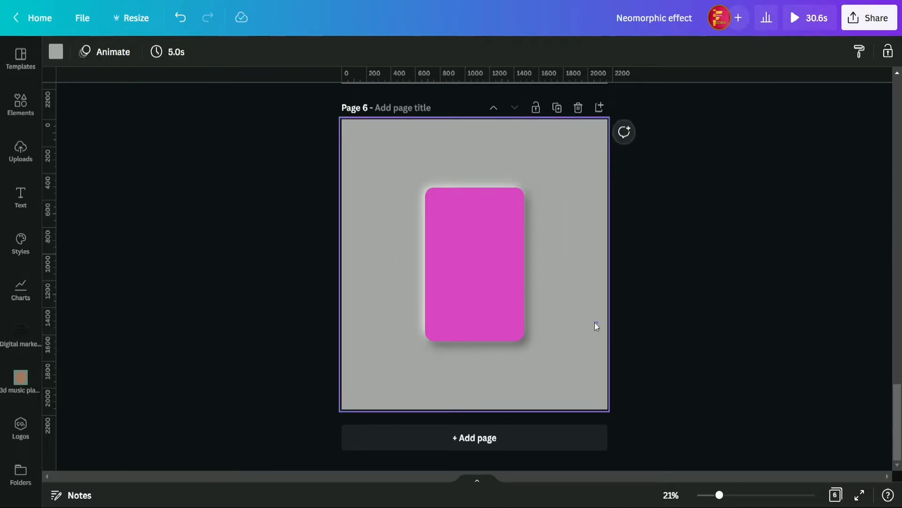
Group the three card layers, enlarge the group to about 2,249 wide, and centre it on the page
drag(594, 322, 472, 273)
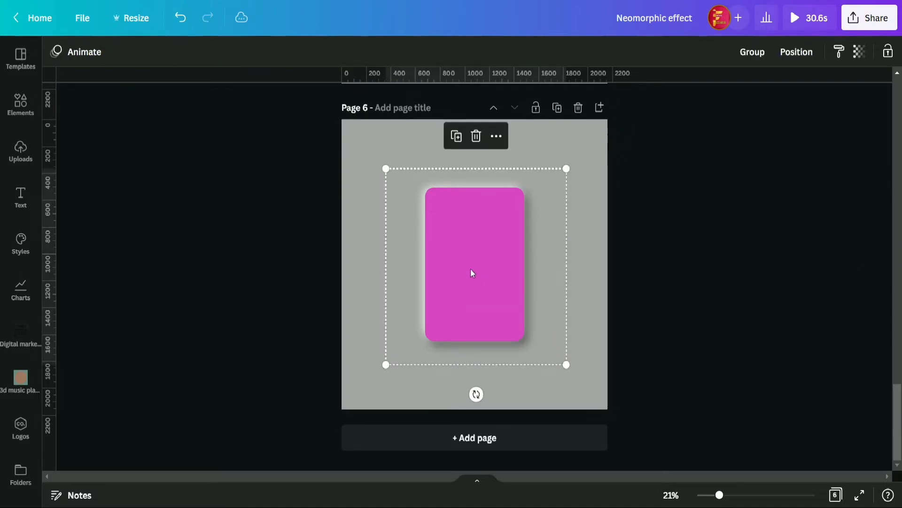
click(750, 54)
drag(383, 365, 335, 421)
drag(565, 168, 611, 120)
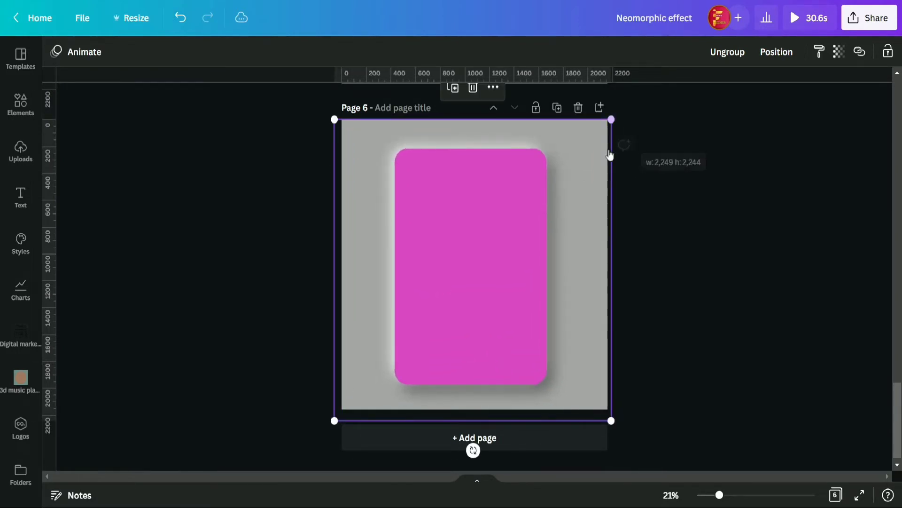
click(499, 200)
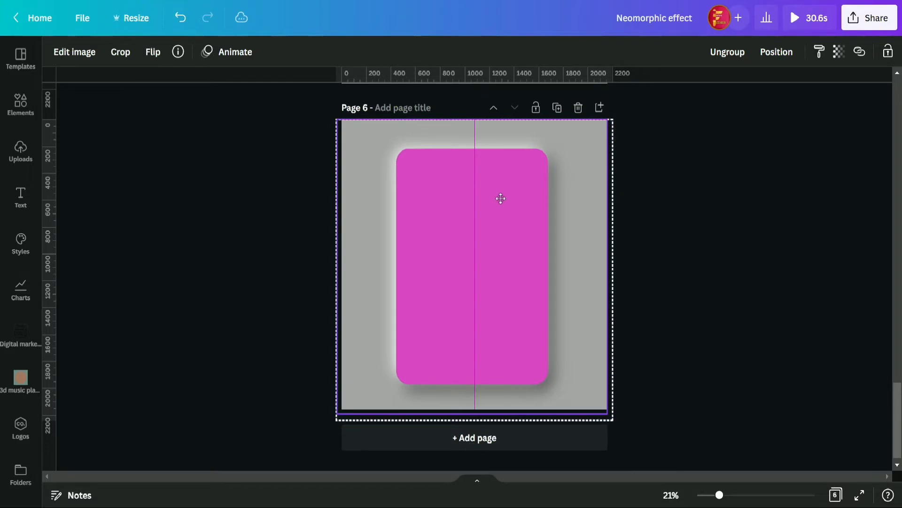
drag(500, 199, 501, 197)
click(654, 230)
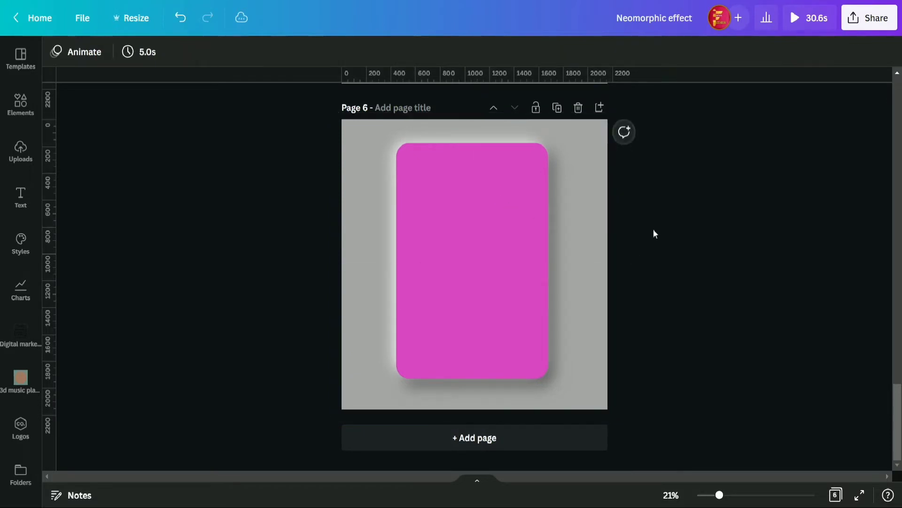
Change the page background to a custom fully saturated hot pink
click(502, 234)
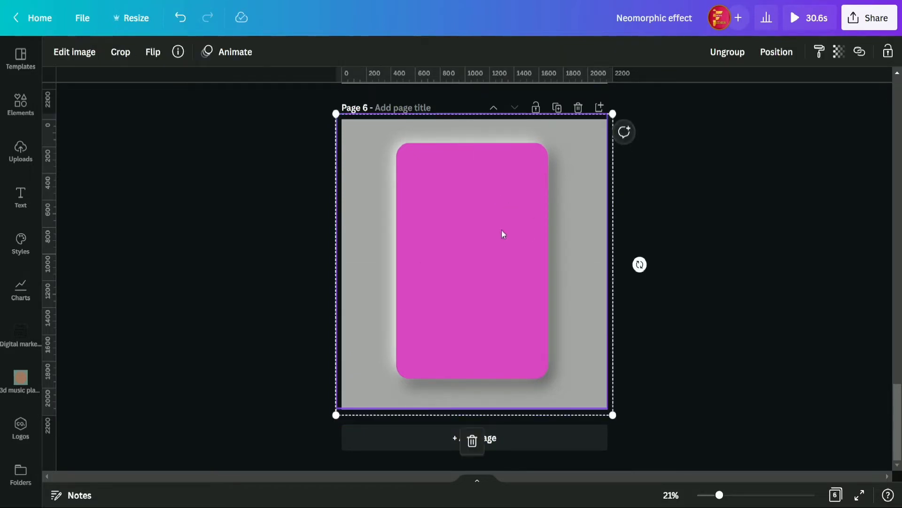
key(Escape)
key(Escape)
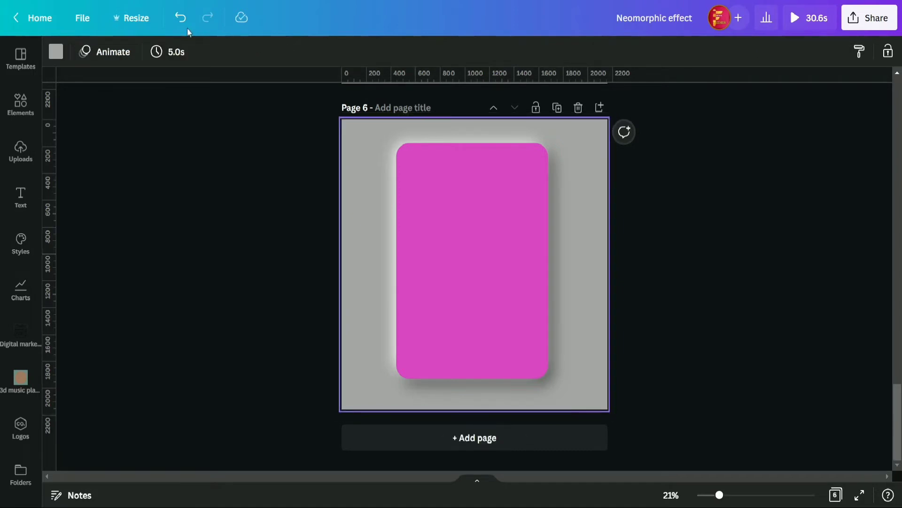
click(56, 51)
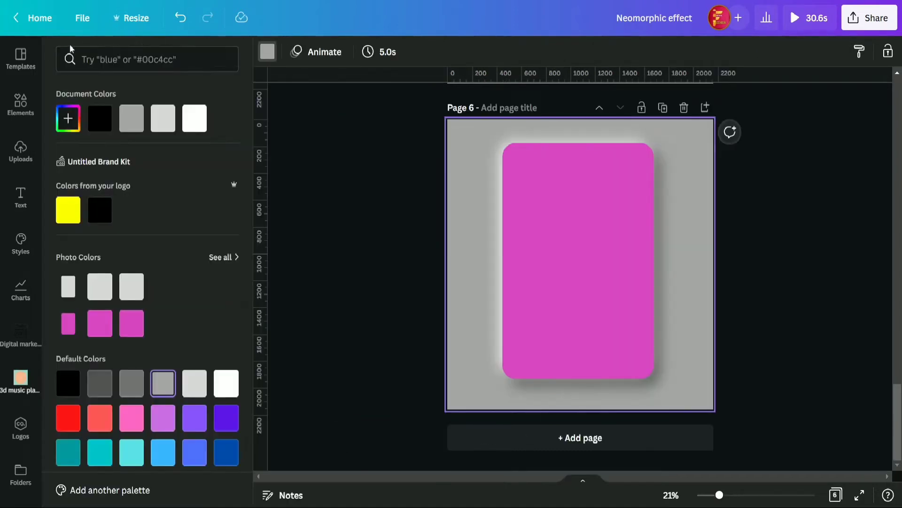
scroll(128, 345, down, 1)
click(132, 373)
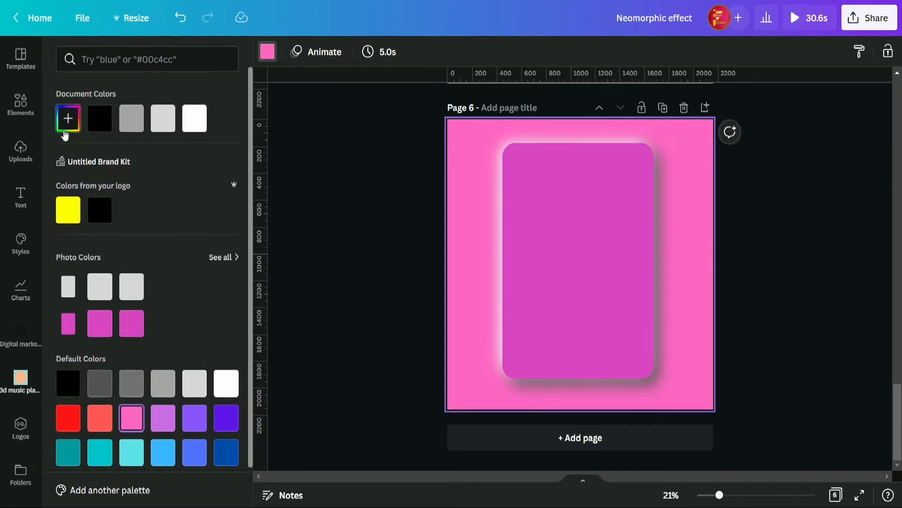
click(68, 118)
drag(159, 155, 290, 144)
click(356, 217)
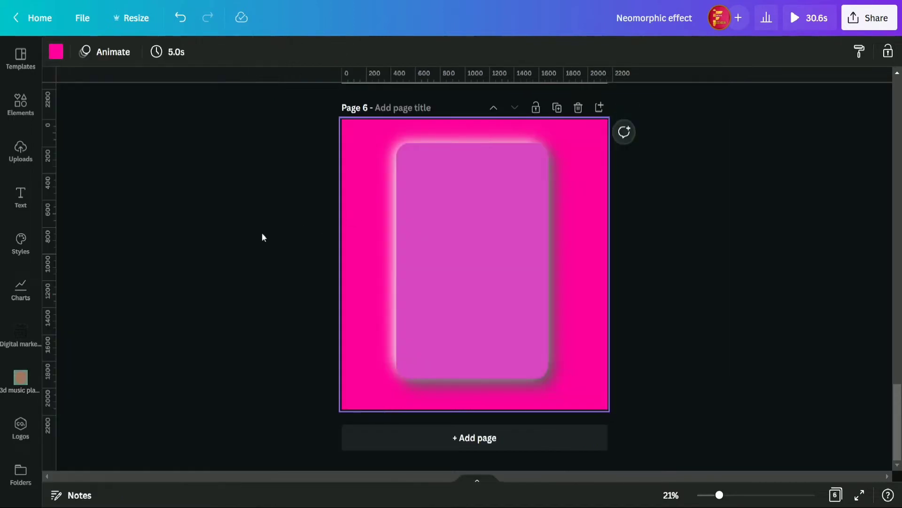
Ungroup the enlarged card into its separate layers
click(476, 241)
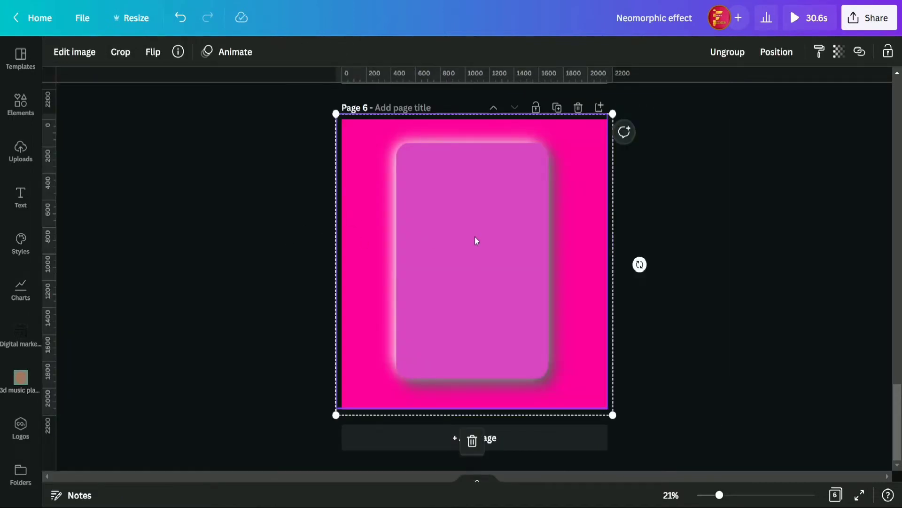
click(728, 52)
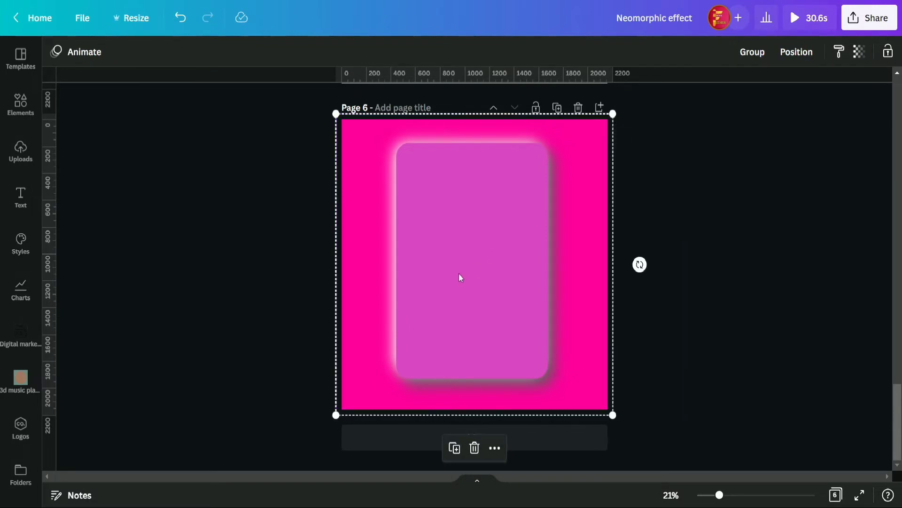
Lower the white highlight copy's blur to 10, and raise it slightly to soften the card's upper-left edge
click(459, 273)
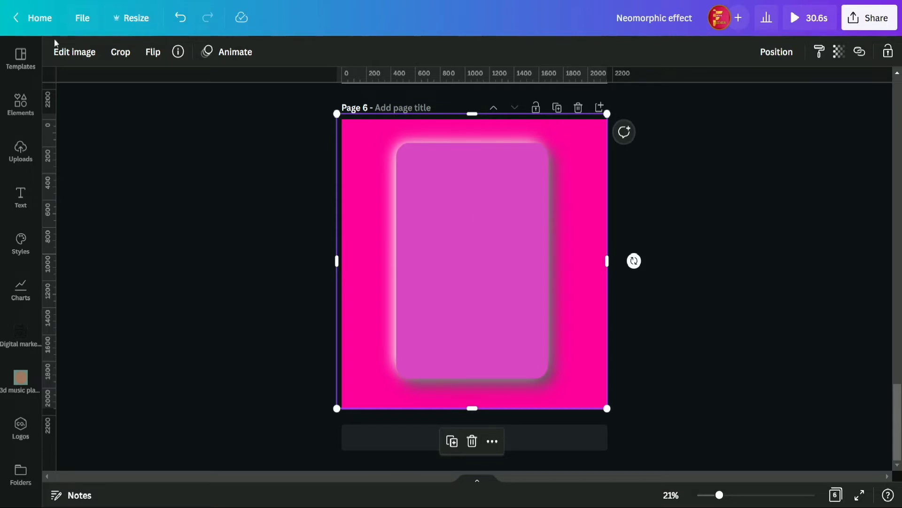
click(63, 51)
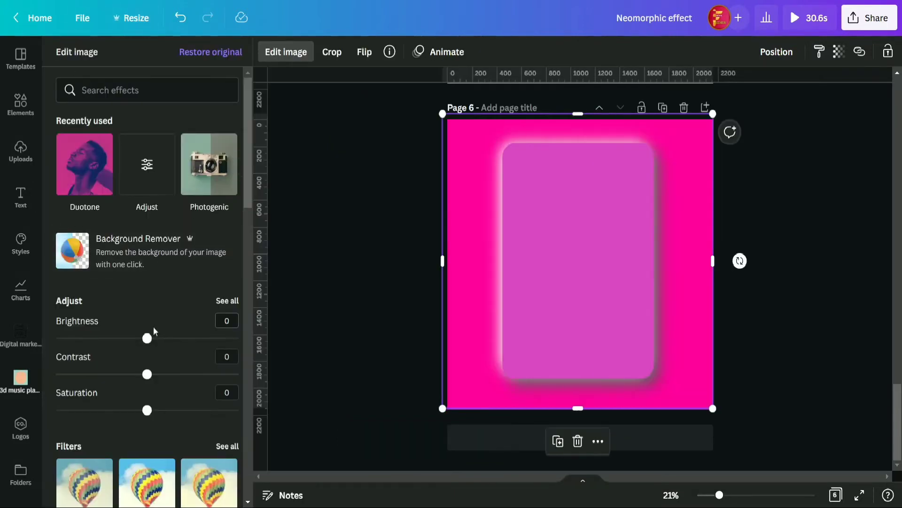
click(227, 300)
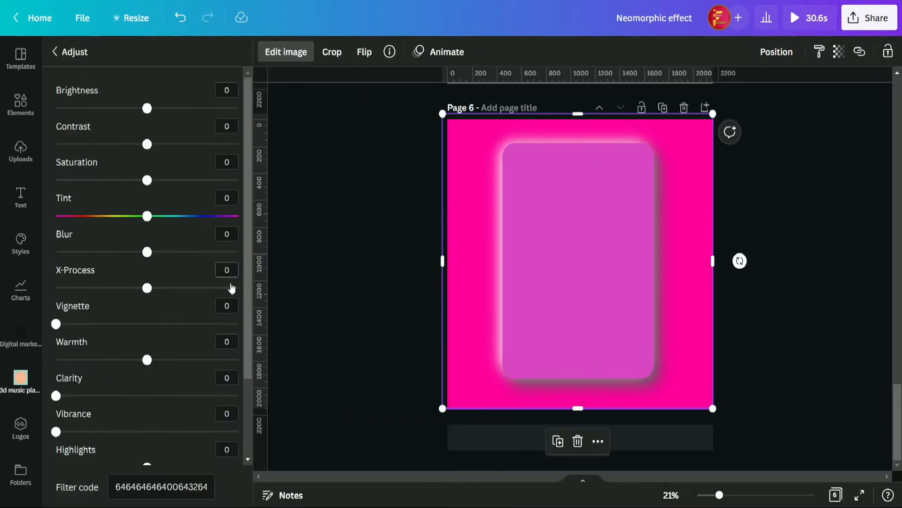
ctrl+click(640, 177)
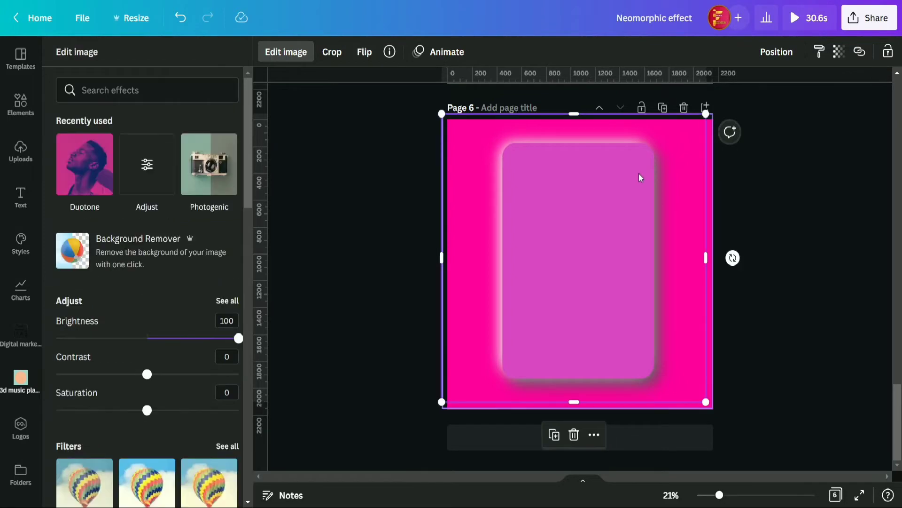
click(220, 302)
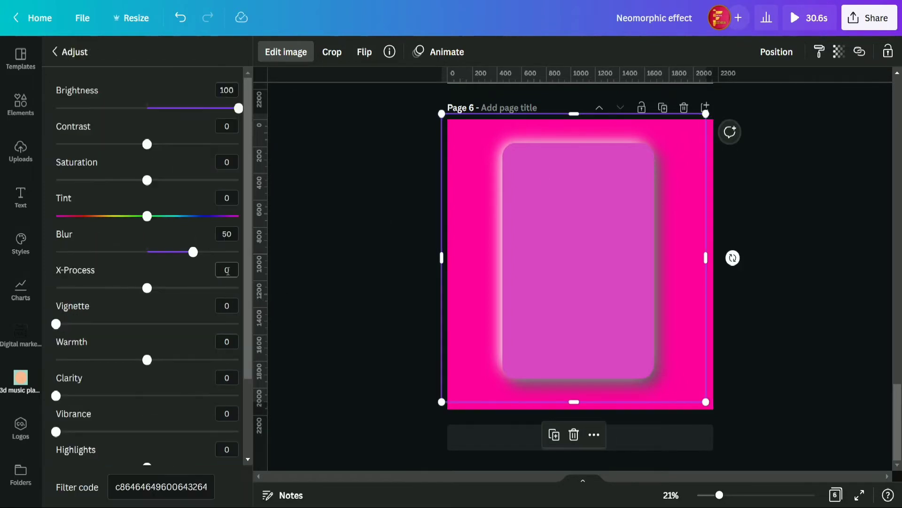
drag(193, 257, 158, 254)
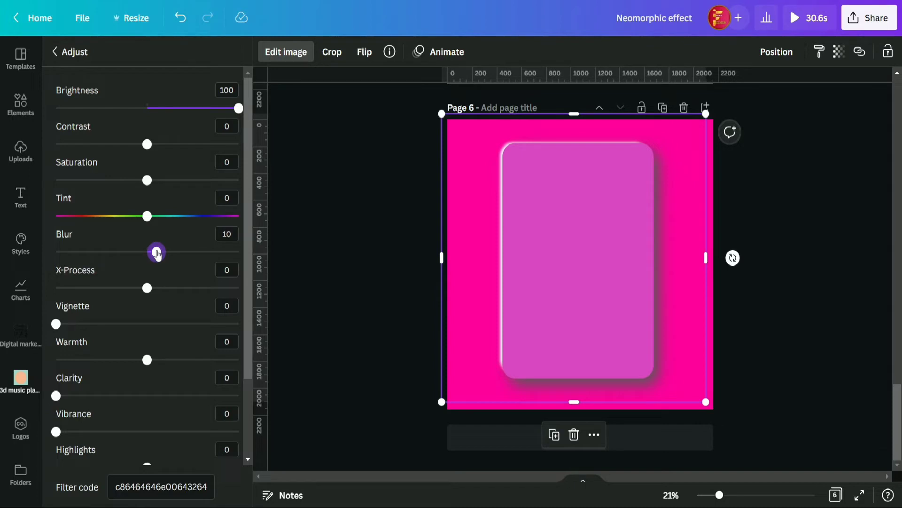
drag(157, 255, 163, 255)
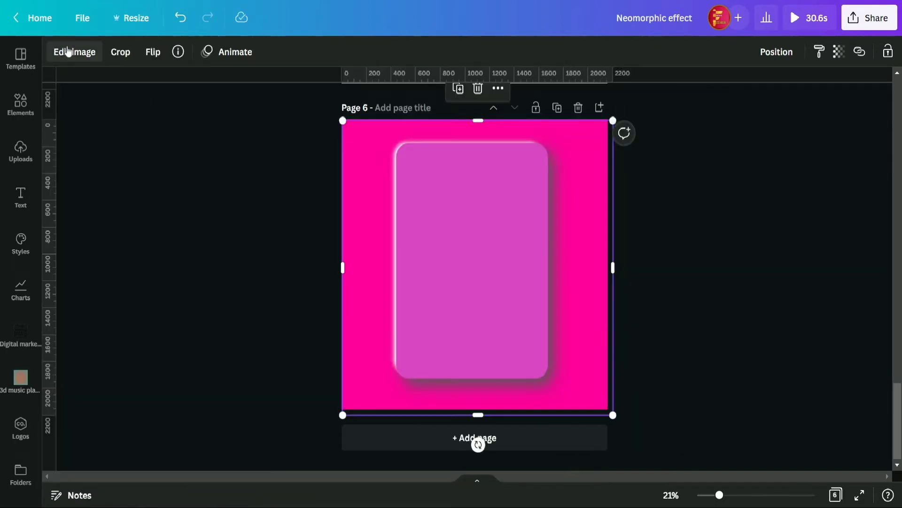
Set the blur of the dark shadow copy behind the card to 35
click(70, 52)
click(226, 302)
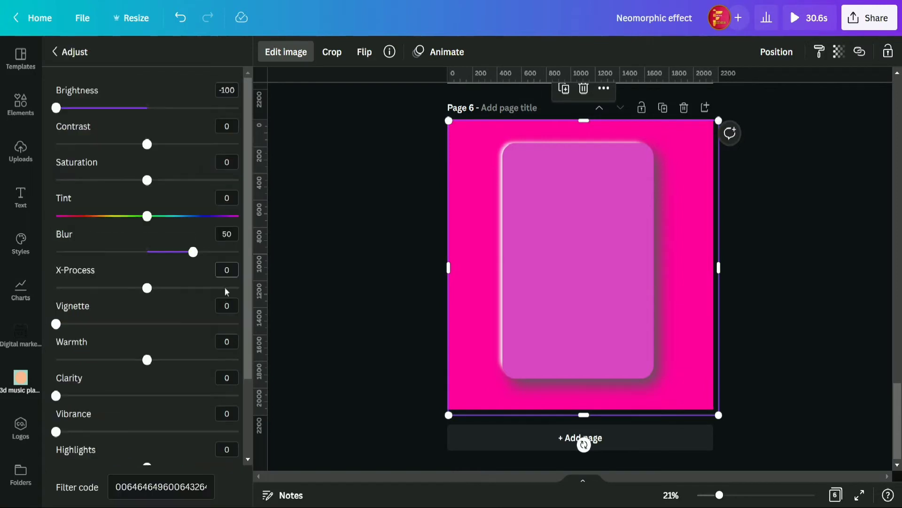
mouse_move(192, 253)
mouse_down()
mouse_move(163, 250)
mouse_move(181, 255)
mouse_up()
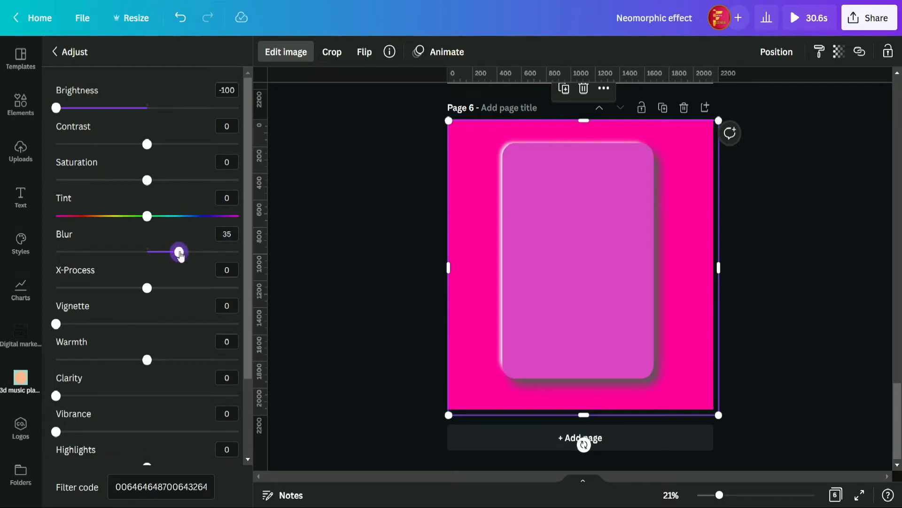
click(296, 254)
click(295, 255)
Set the blur of the white highlight copy to 35, matching the dark shadow copy
click(339, 263)
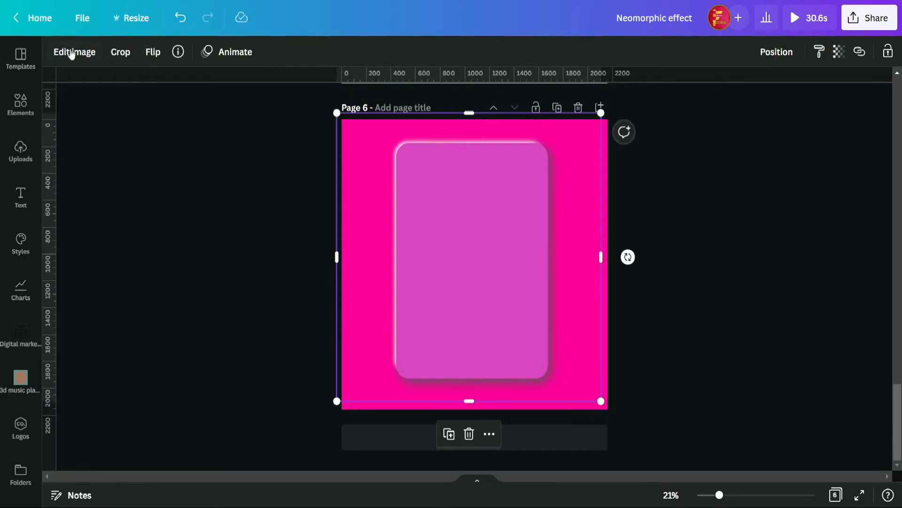
click(72, 52)
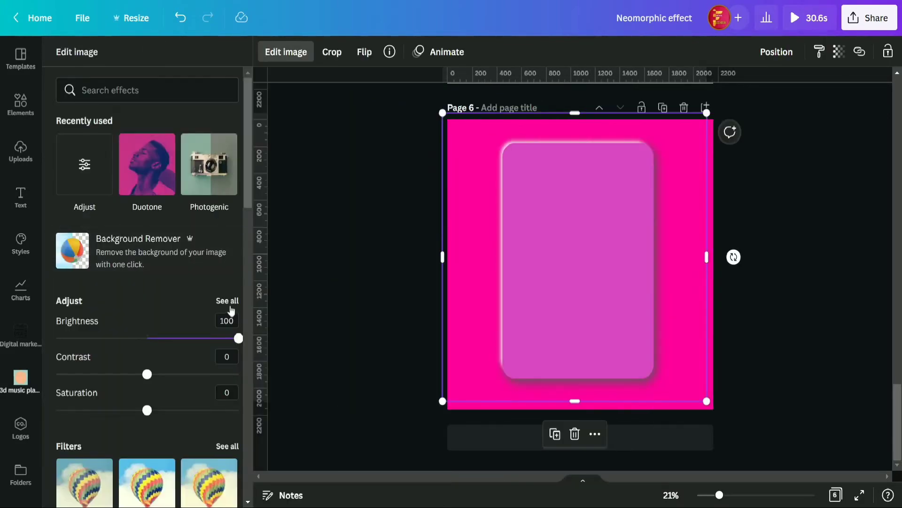
click(228, 301)
drag(163, 254, 181, 262)
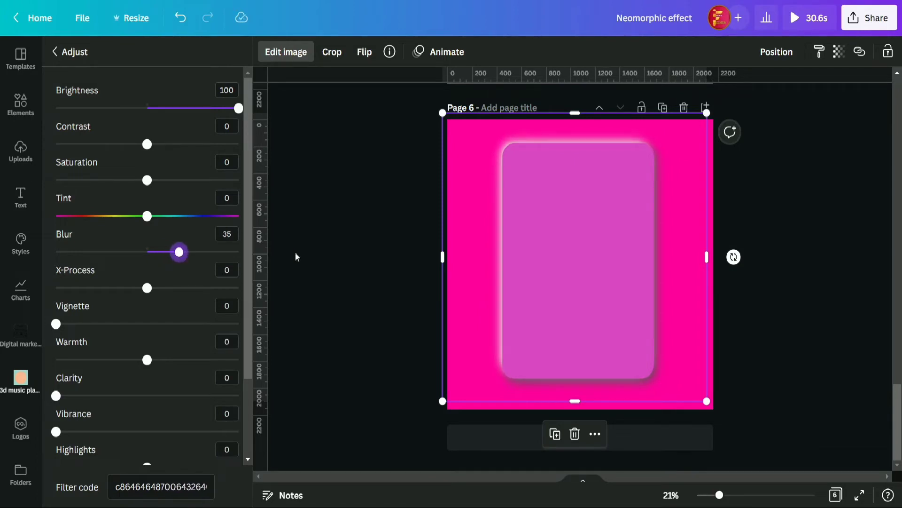
click(313, 246)
click(251, 250)
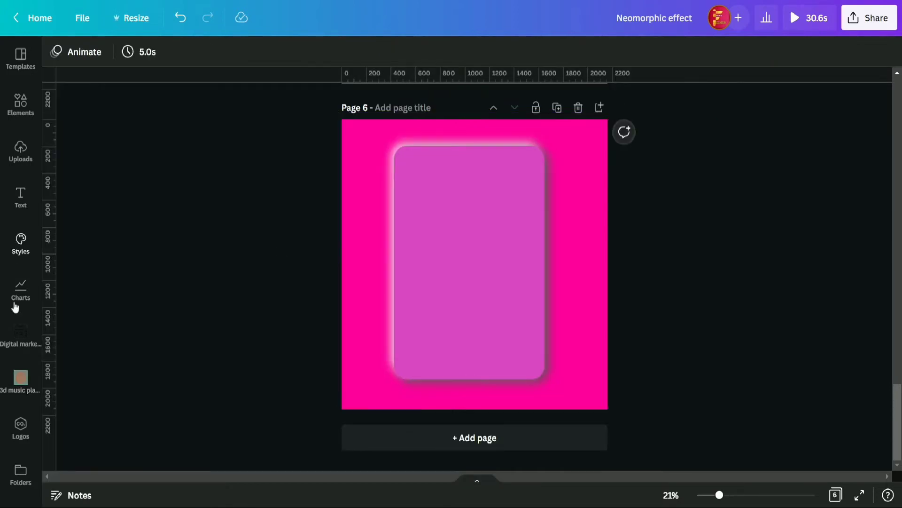
Add the playback controls graphic from the 3d music player folder and crop the empty space above and below its icons
click(18, 382)
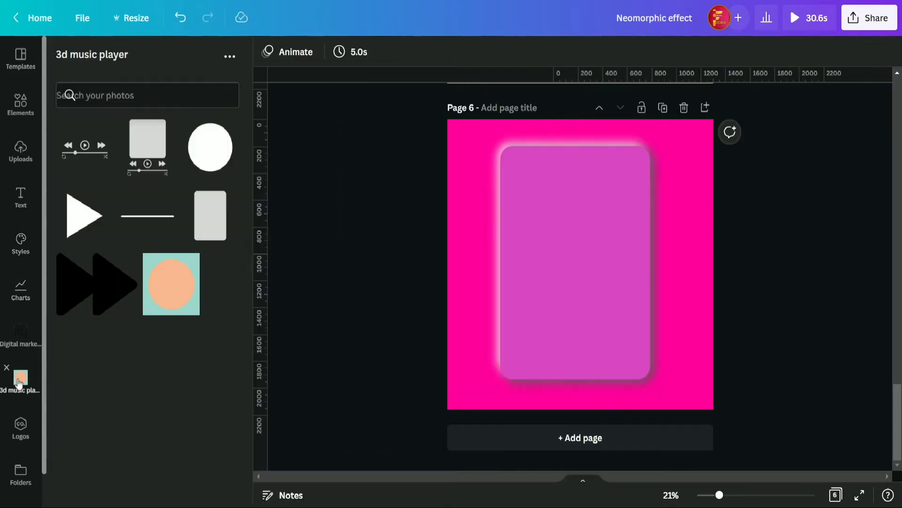
click(215, 158)
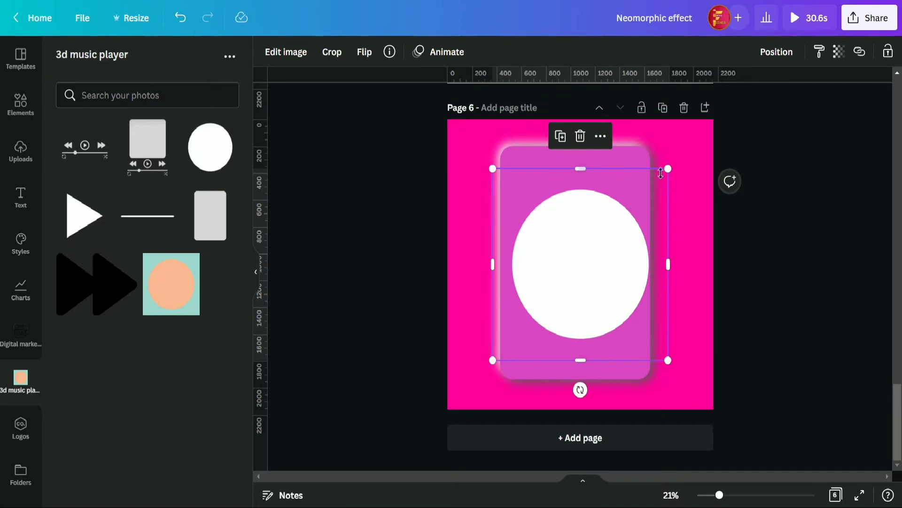
click(581, 136)
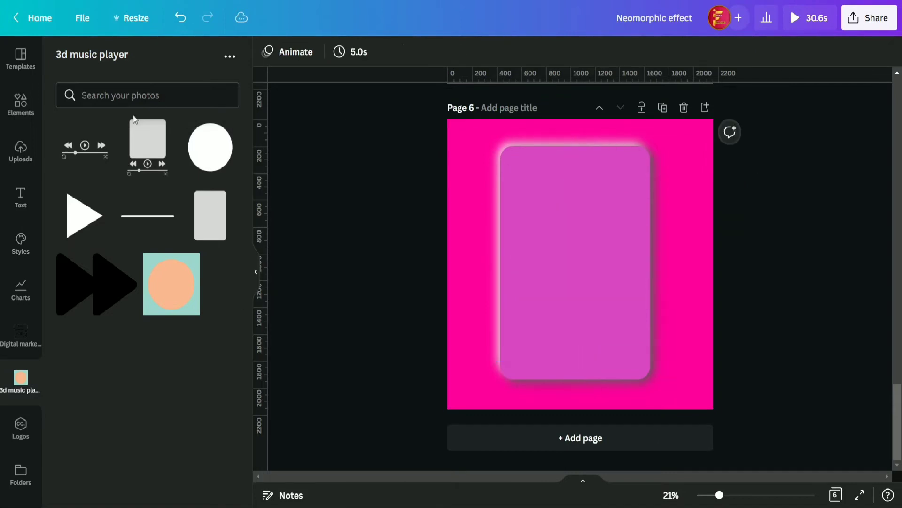
click(84, 158)
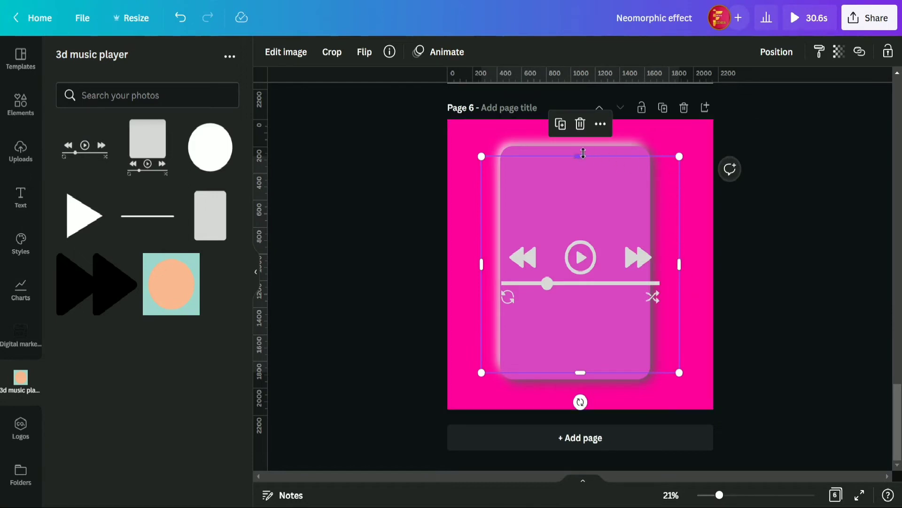
drag(583, 153, 572, 236)
drag(572, 235, 573, 233)
drag(585, 373, 582, 313)
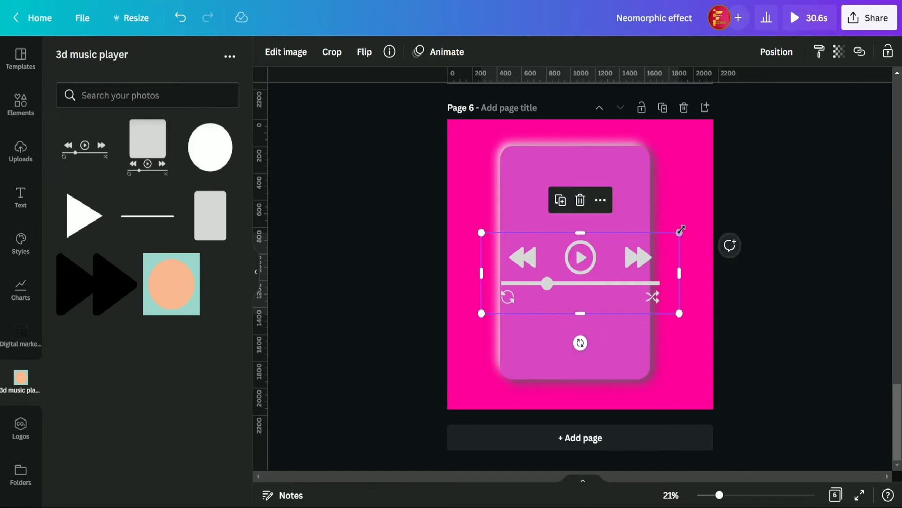
Scale the playback controls to fit the card's width and centre them in its lower part
drag(679, 232, 634, 261)
drag(580, 287, 595, 348)
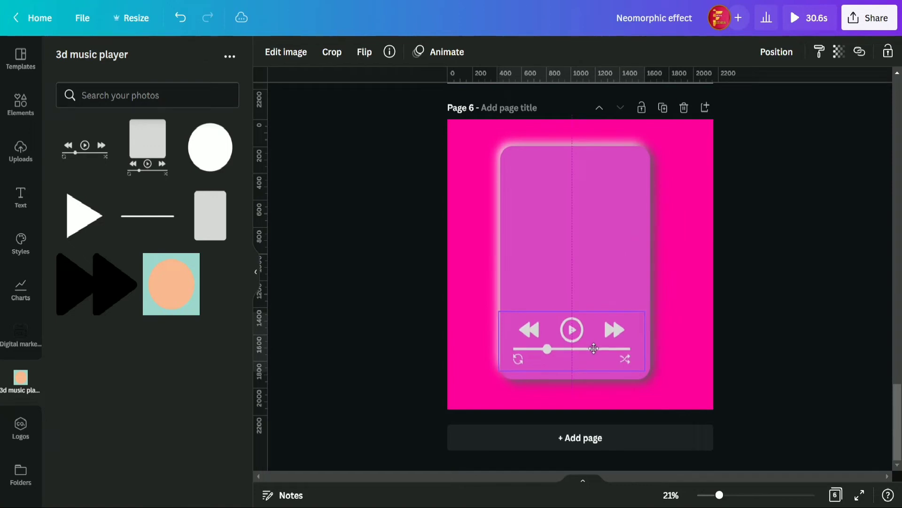
drag(645, 312, 658, 310)
drag(619, 345, 612, 343)
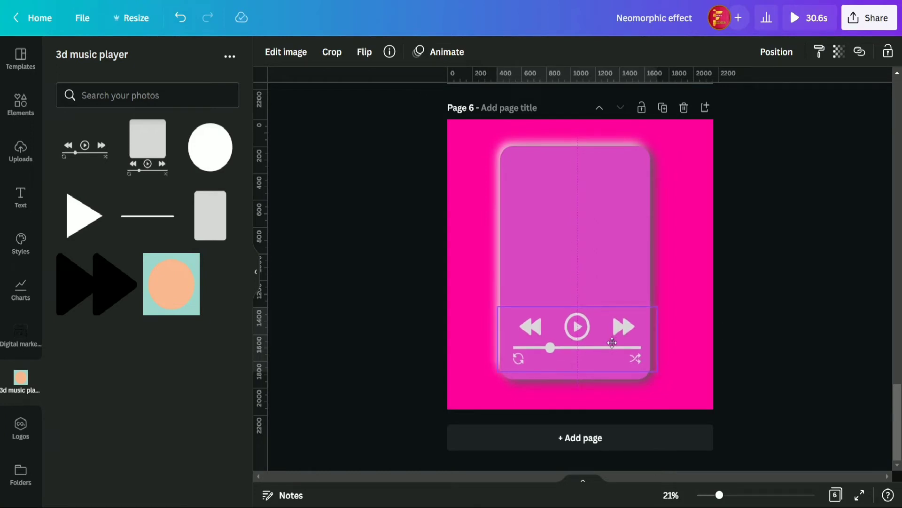
drag(613, 342, 612, 342)
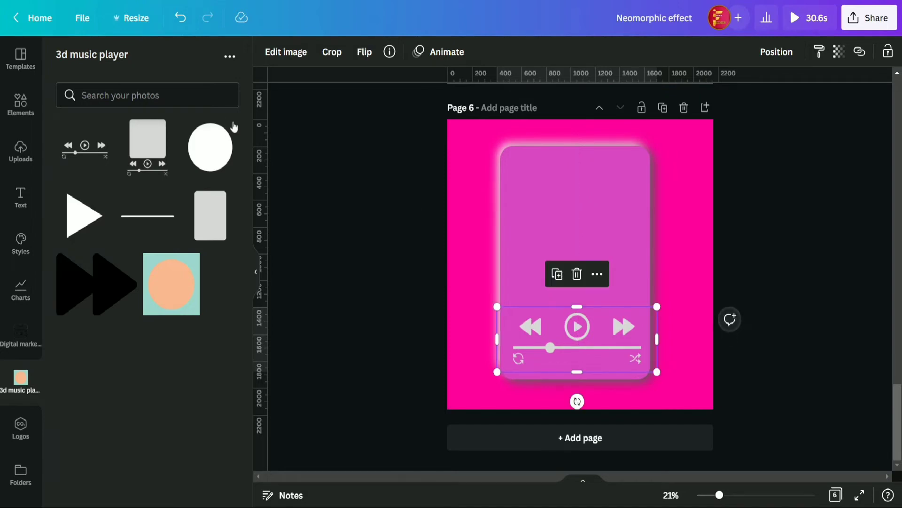
Add the circular glowing picture frame from the folder and centre it above the playback controls
click(174, 307)
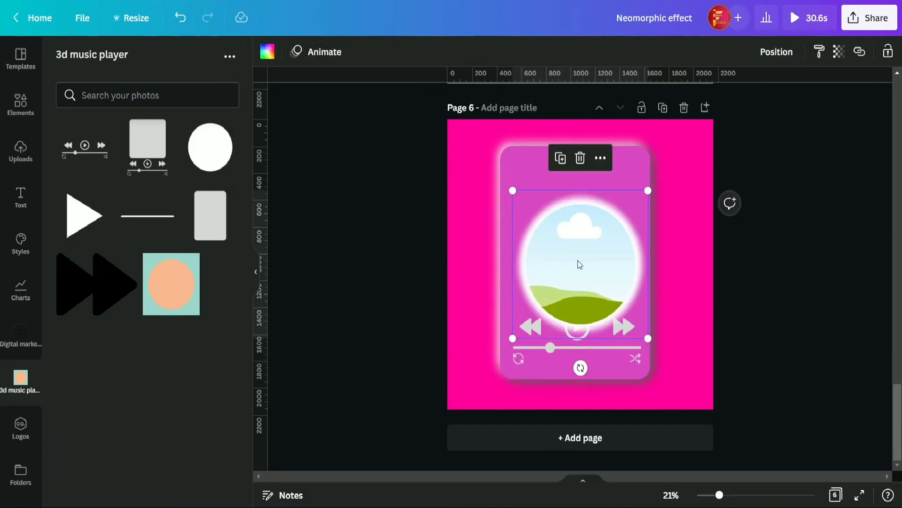
drag(595, 242, 589, 218)
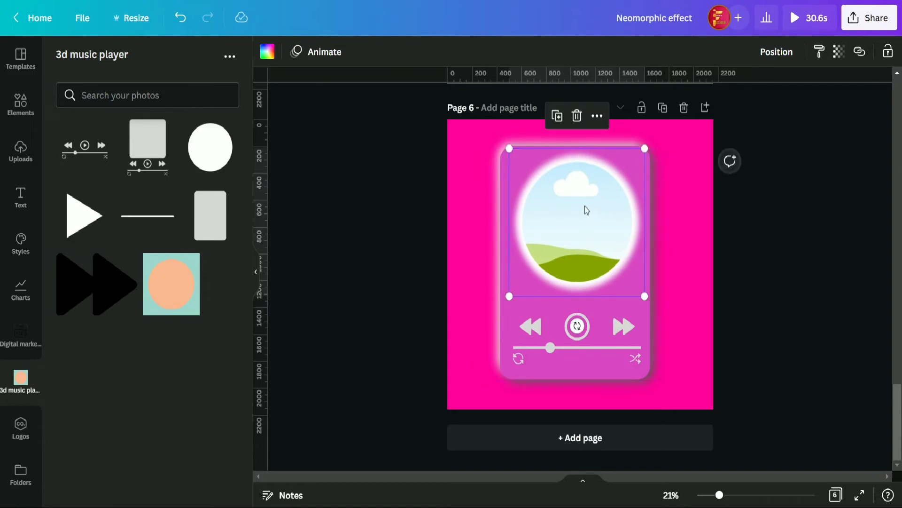
Try white, several greys and the card's magenta as page background colours, and return to the hot pink
click(691, 256)
click(267, 51)
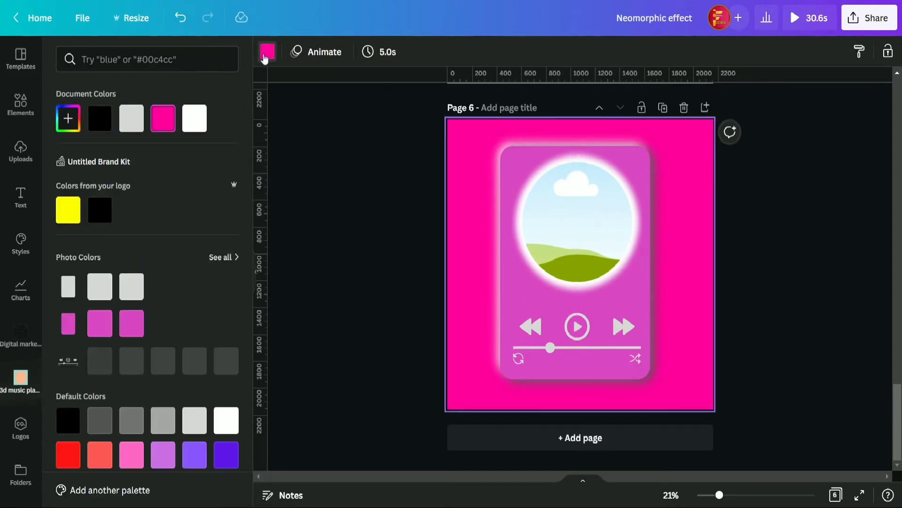
click(226, 420)
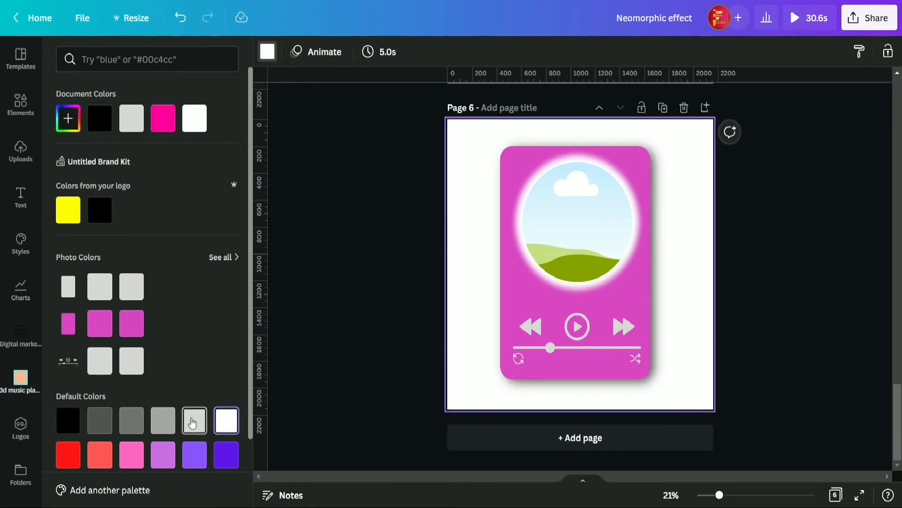
click(195, 419)
click(166, 423)
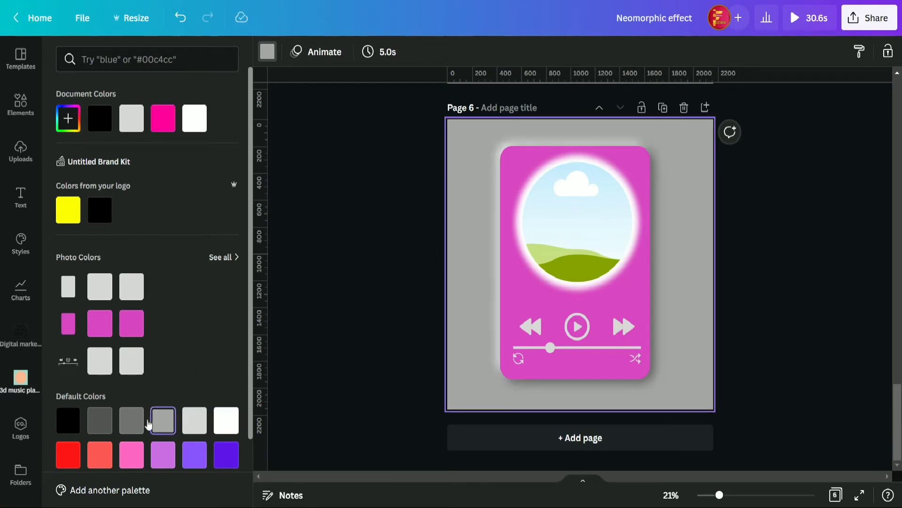
click(136, 424)
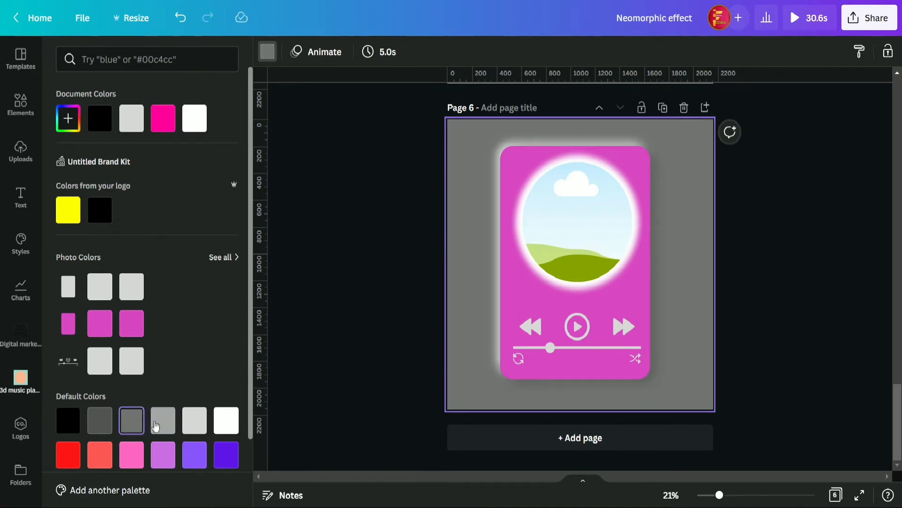
click(159, 425)
click(201, 424)
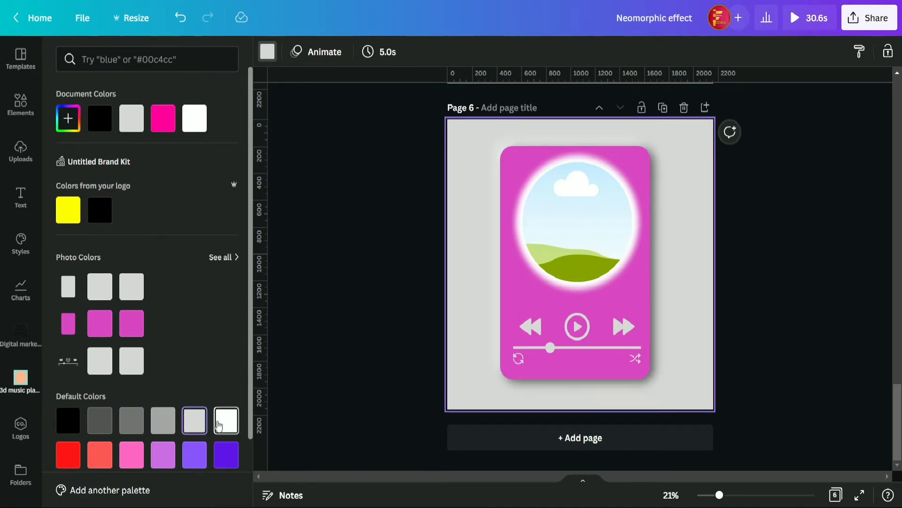
click(225, 421)
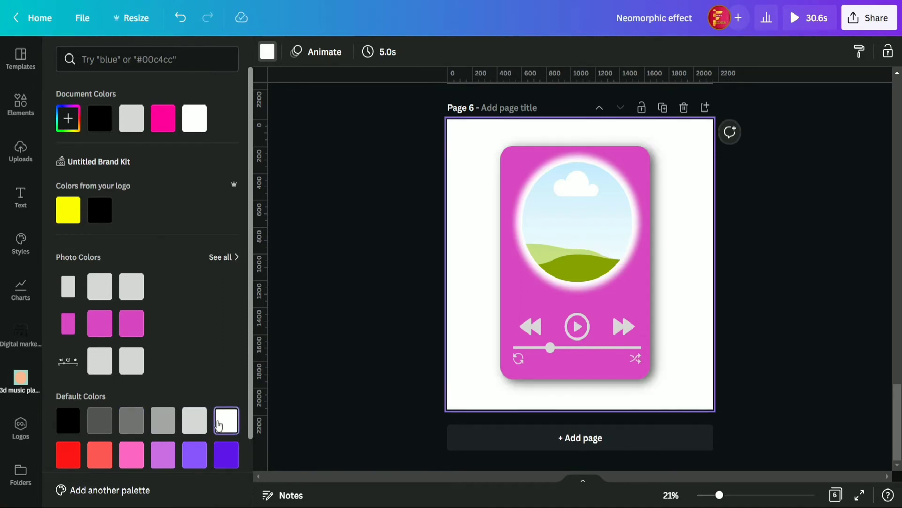
click(136, 325)
click(159, 121)
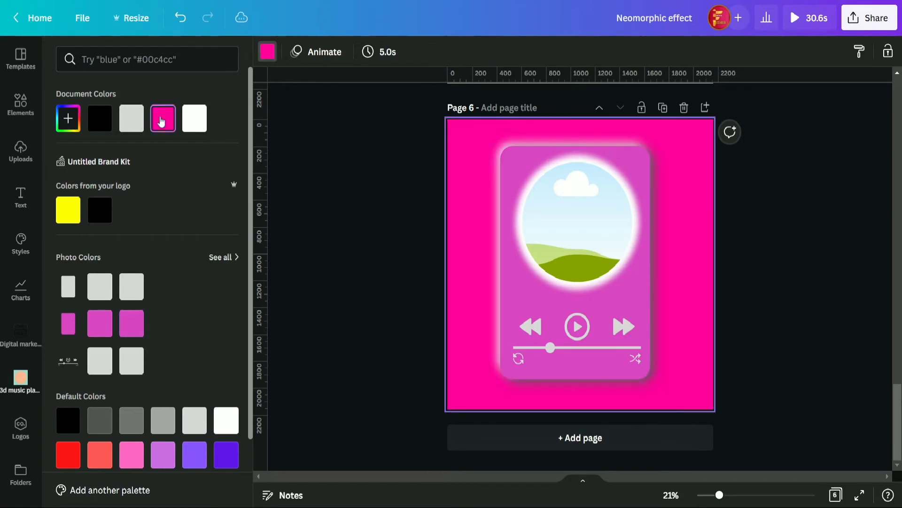
click(307, 213)
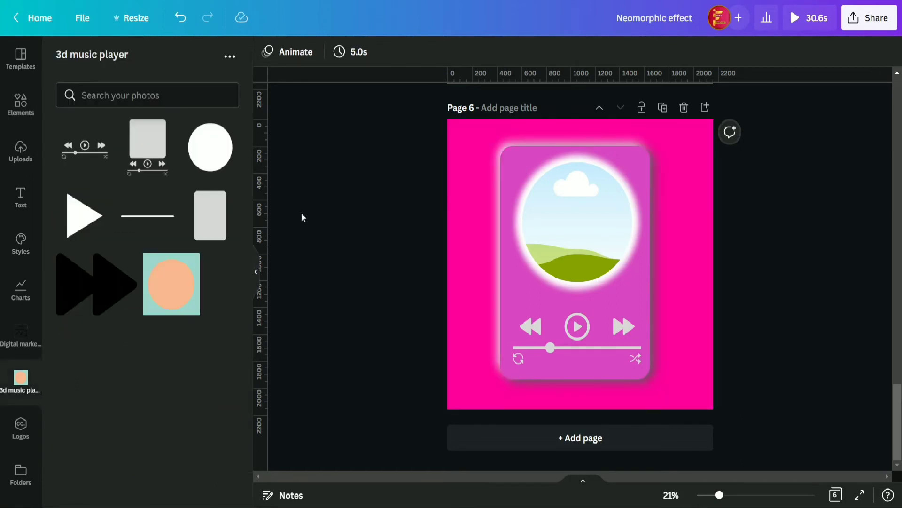
Set the white highlight copy's blur to 15 and select the dark shadow copy
click(469, 248)
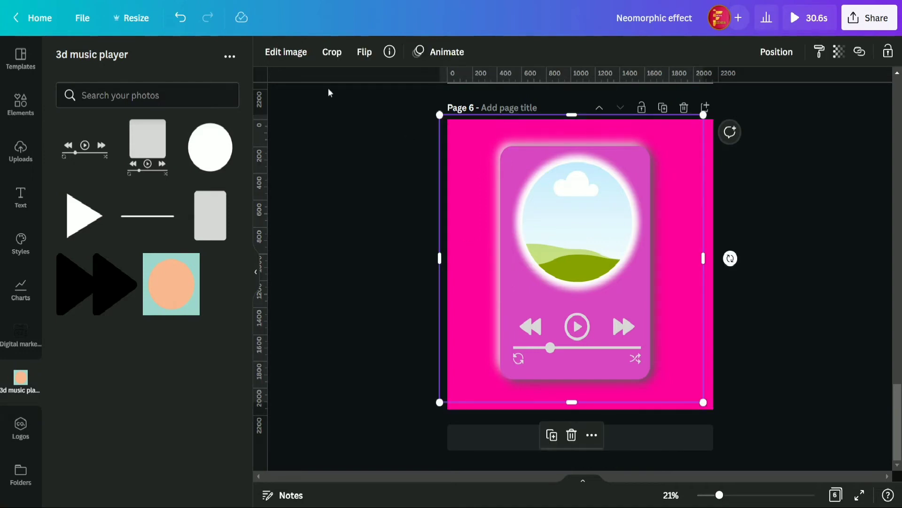
click(285, 52)
click(227, 301)
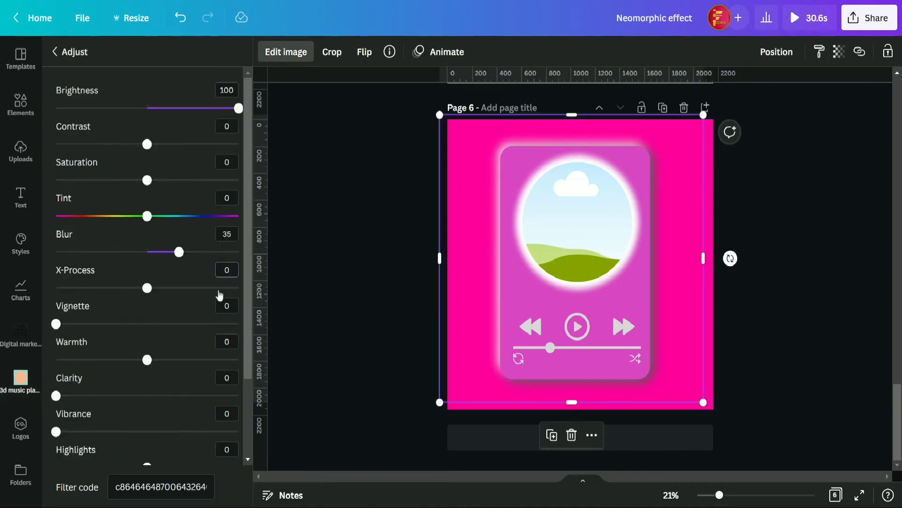
drag(178, 253, 162, 254)
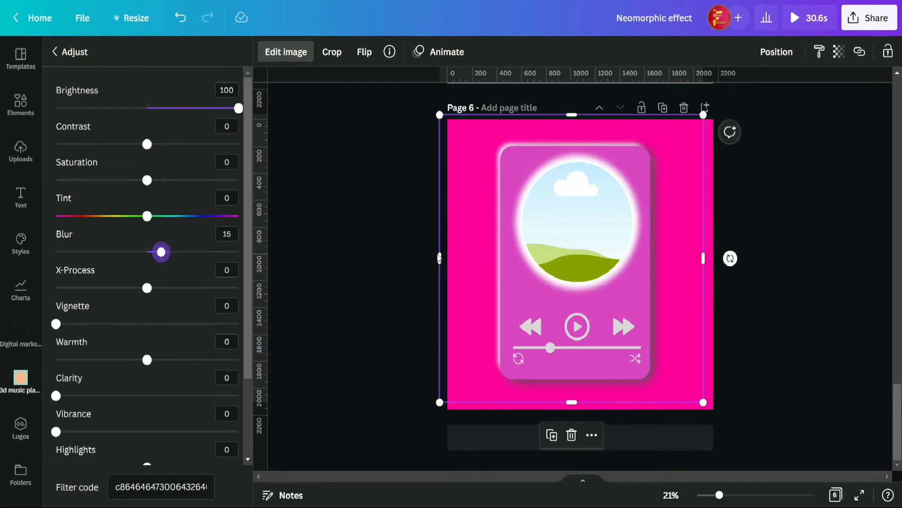
click(689, 248)
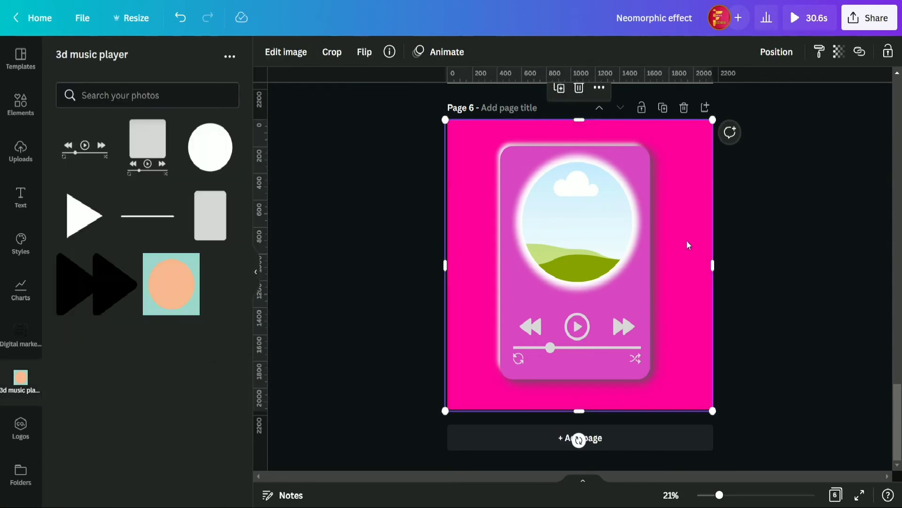
Reduce the blur of the dark shadow copy to 16
click(264, 56)
click(225, 301)
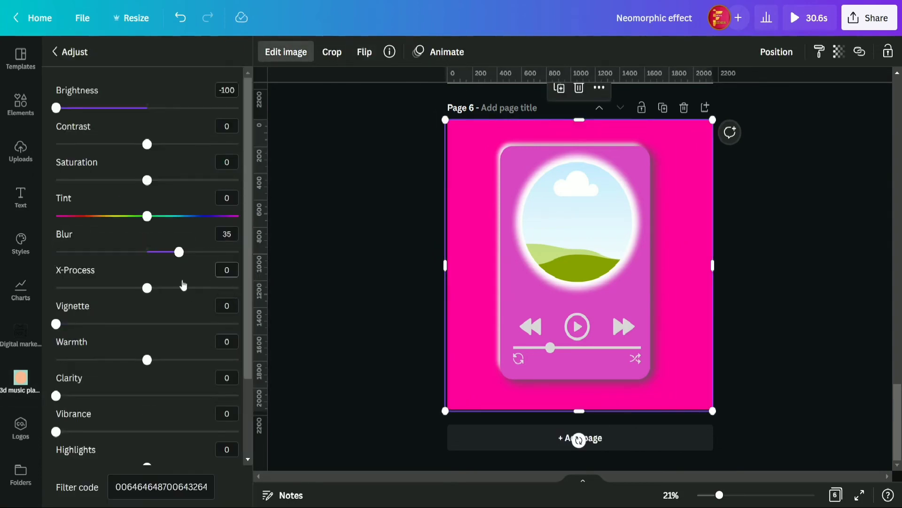
mouse_move(165, 253)
mouse_down()
mouse_move(153, 262)
mouse_move(162, 262)
mouse_up()
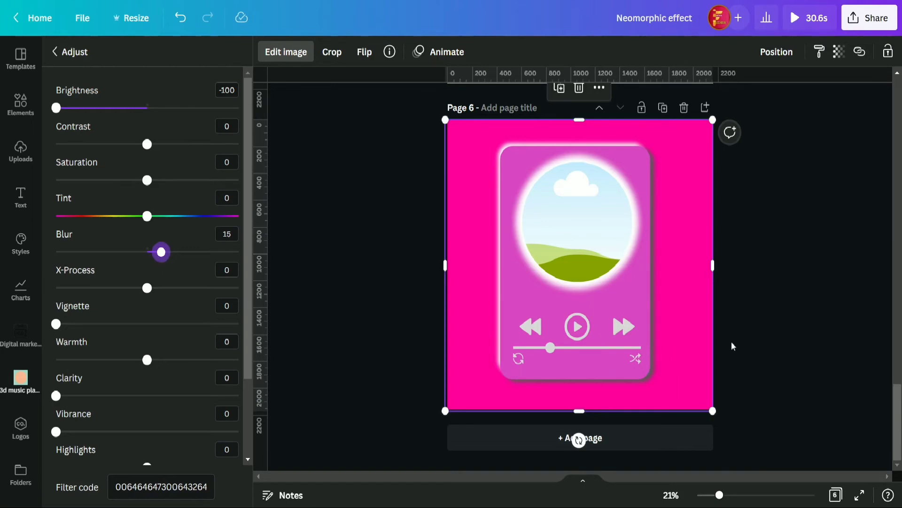
key(Left)
key(Left)
key(Left)
click(780, 320)
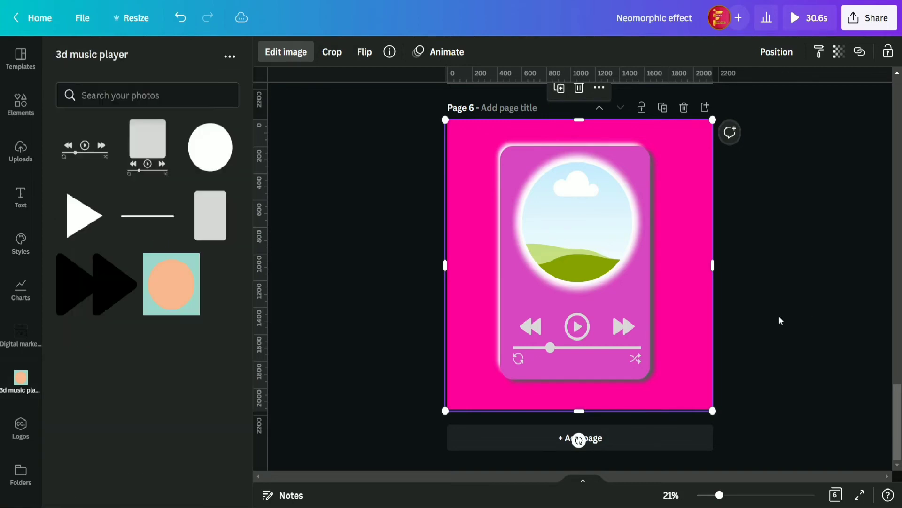
click(297, 58)
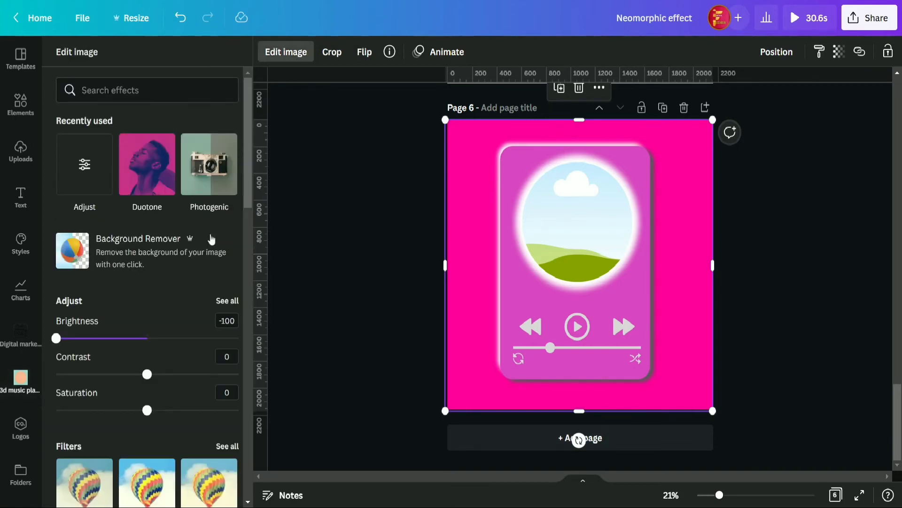
click(221, 302)
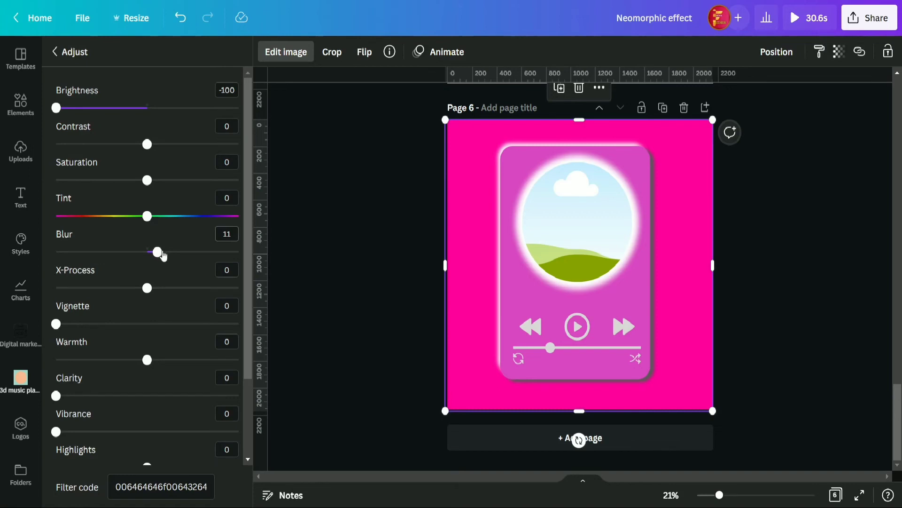
drag(162, 255, 162, 256)
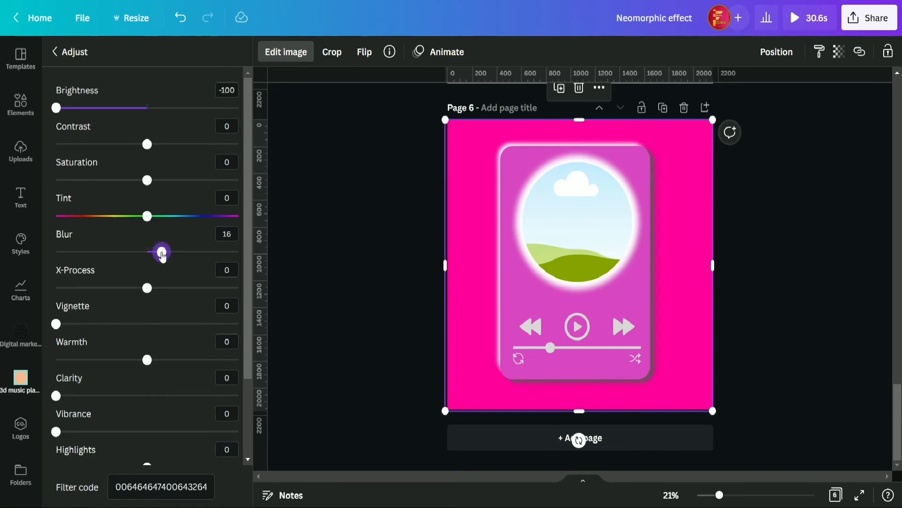
click(337, 263)
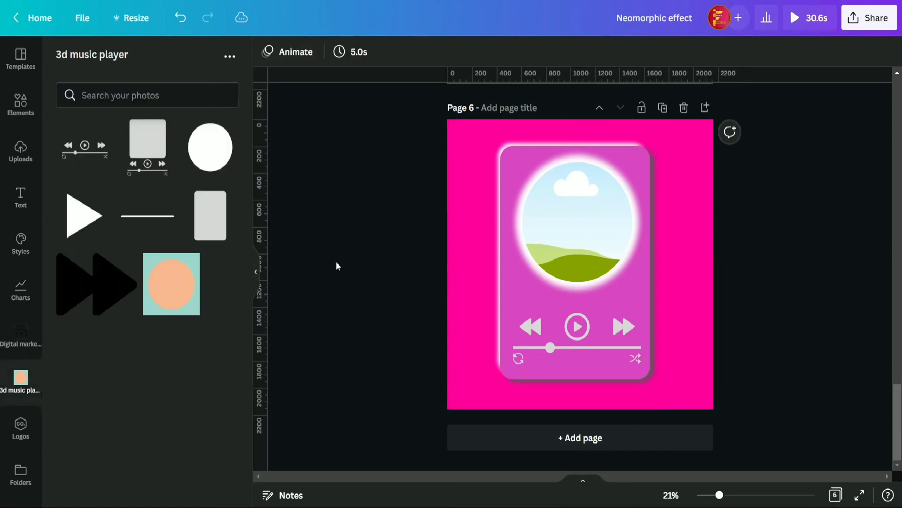
Scale the dark shadow copy to about 2,134 × 2,134 and extend its lower edge to the page's bottom edge
click(709, 407)
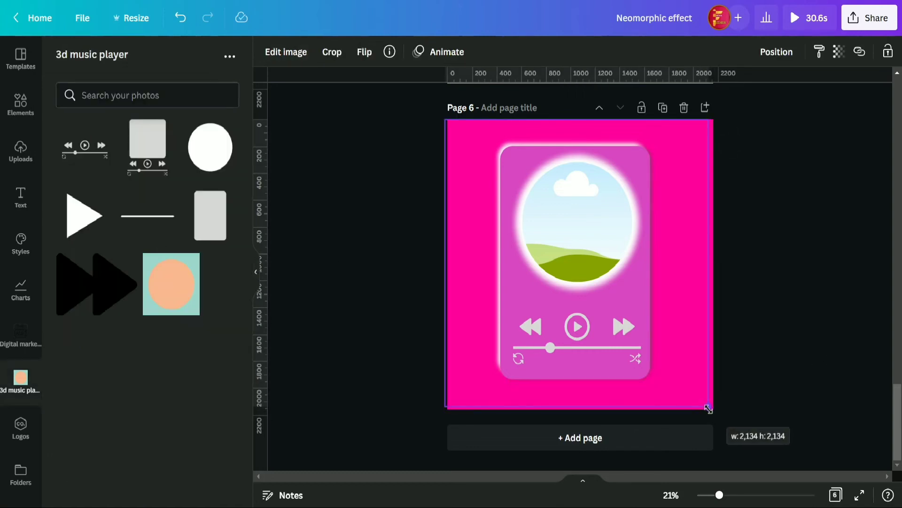
drag(708, 407, 708, 408)
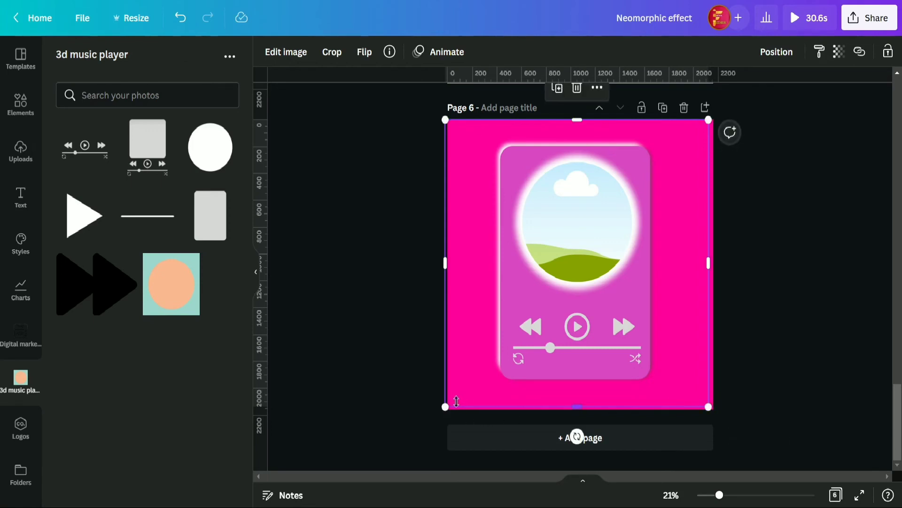
drag(582, 407, 582, 412)
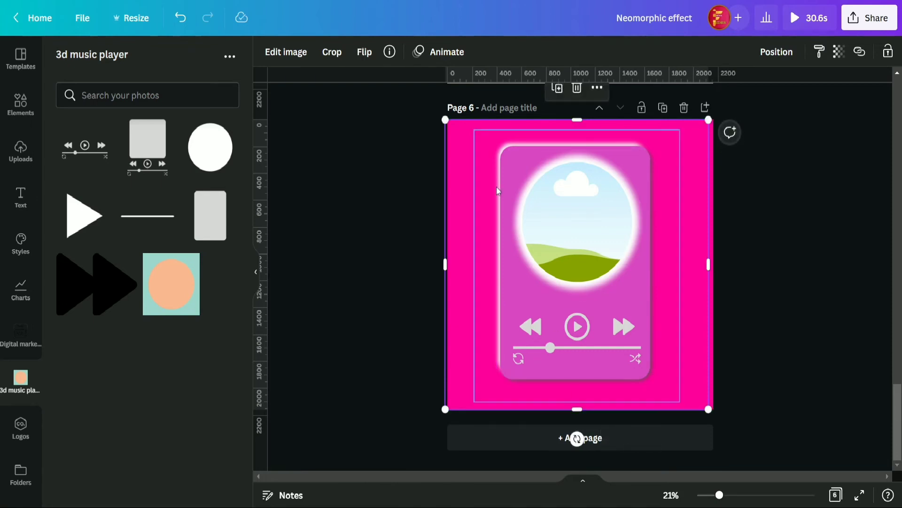
Trim the white highlight copy's upper edge to the page's top edge and shrink it slightly from its upper-left corner
ctrl+click(456, 179)
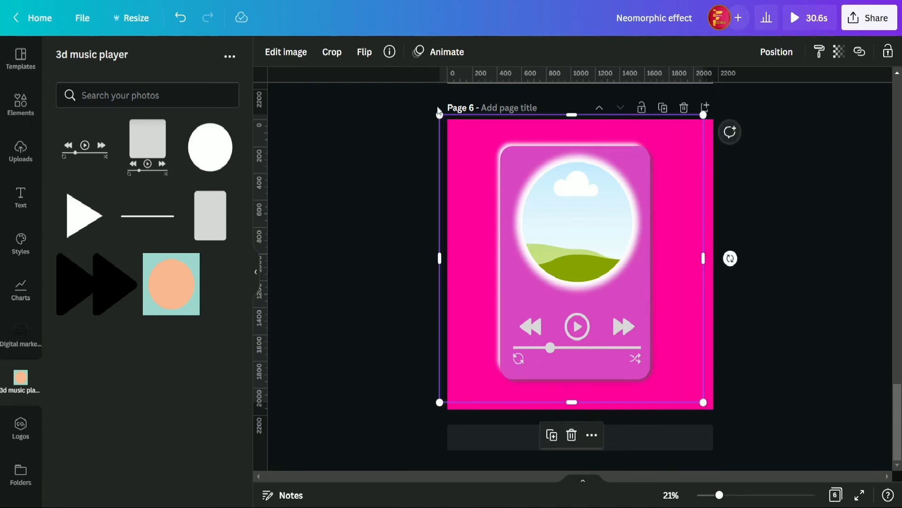
drag(571, 114, 571, 120)
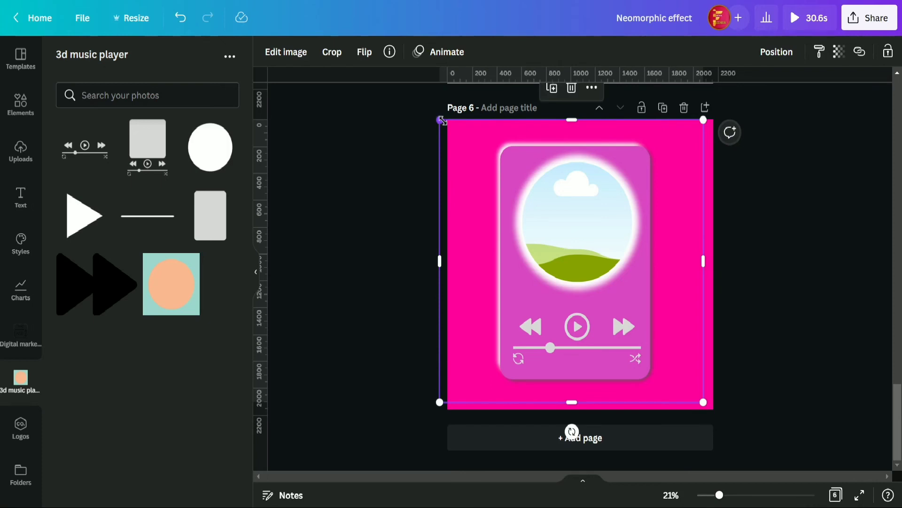
drag(441, 120, 444, 122)
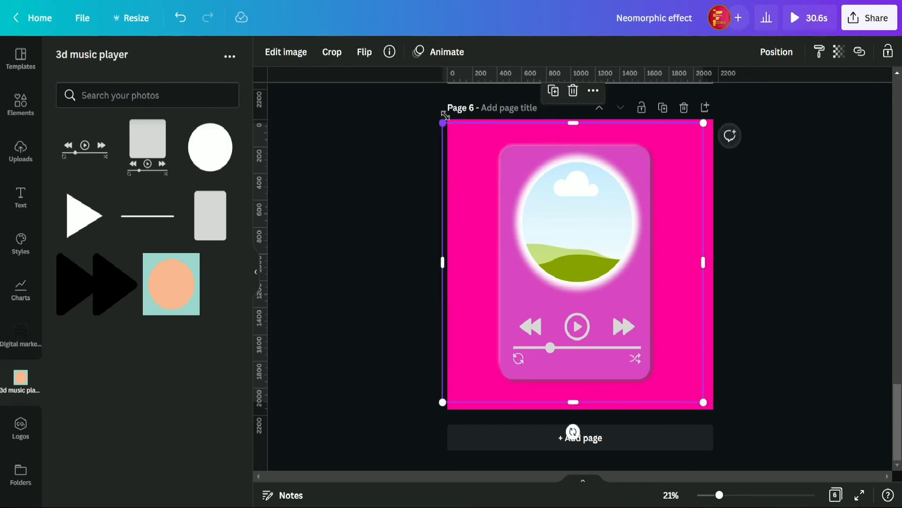
click(177, 64)
Search the Canva elements for "girl listen music in pink background"
click(28, 101)
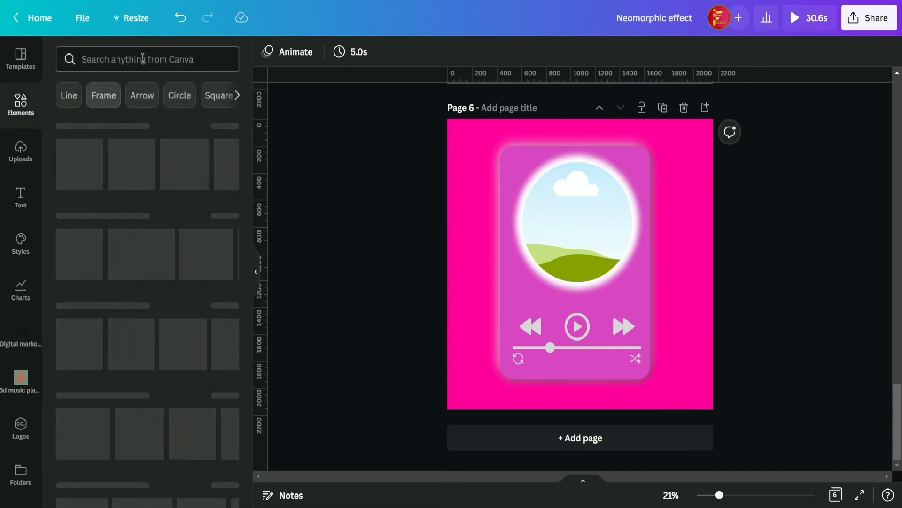
click(145, 59)
text(music)
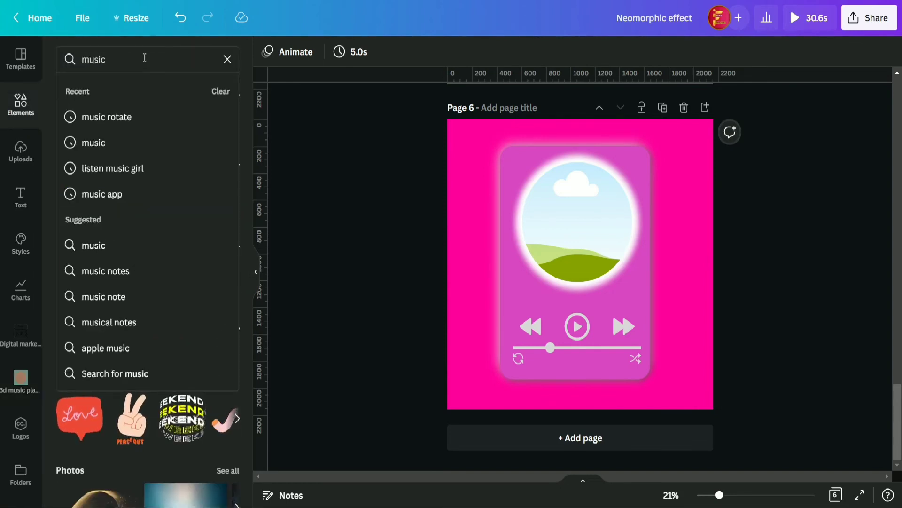
key(BackSpace)
key(BackSpace)
key(BackSpace)
key(BackSpace)
key(BackSpace)
text(f)
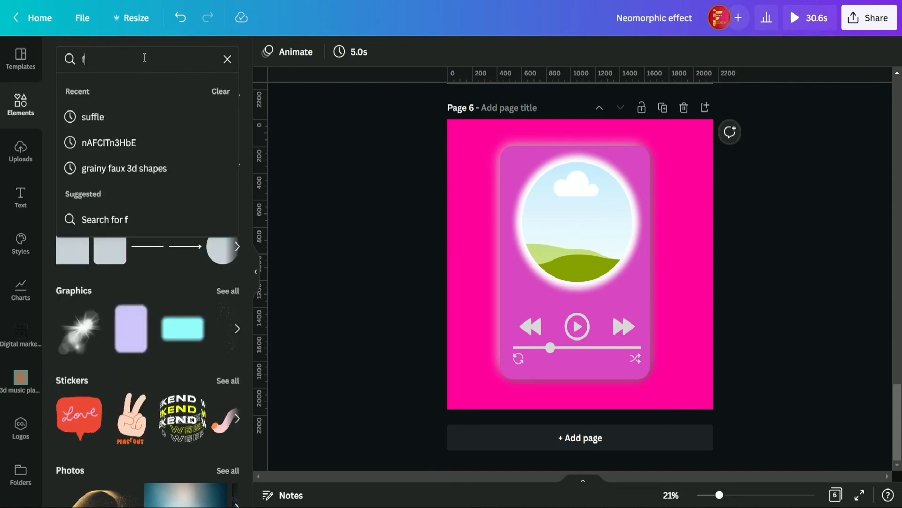
key(BackSpace)
text(girl)
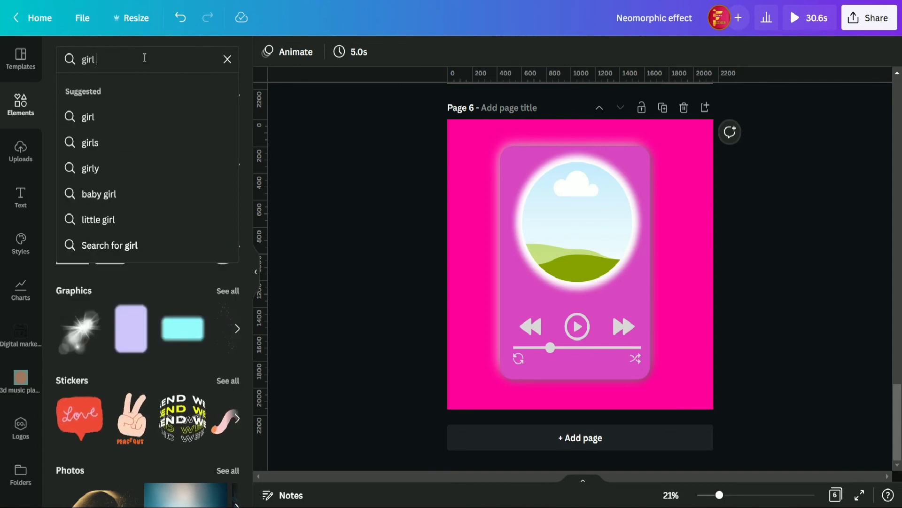
text( m)
key(BackSpace)
key(BackSpace)
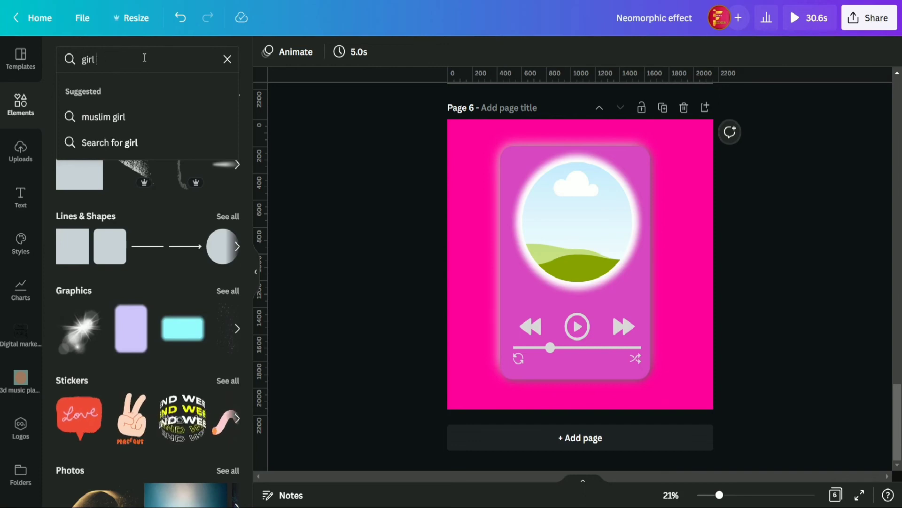
text(lis)
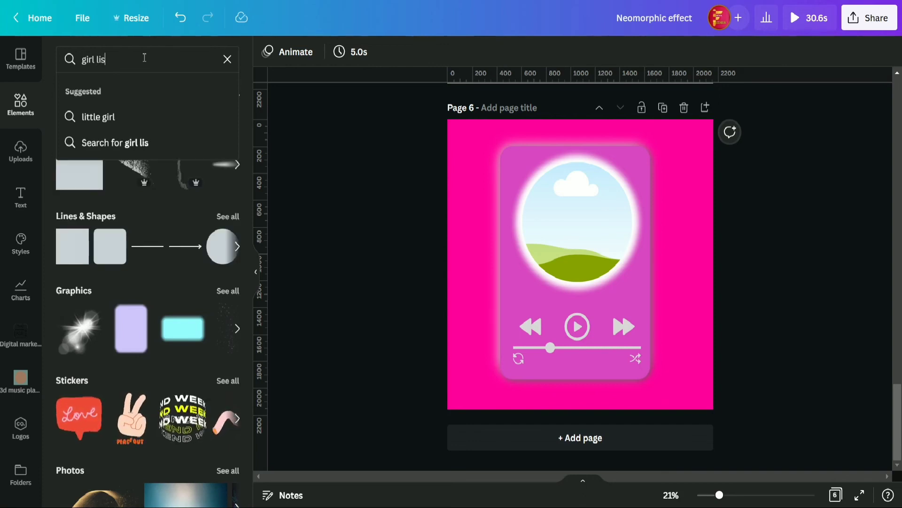
text(ten mus)
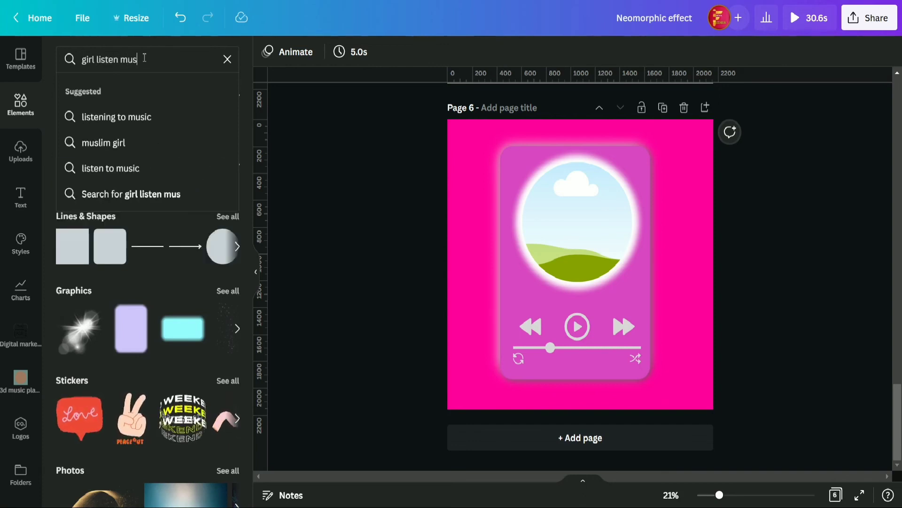
text(ic in)
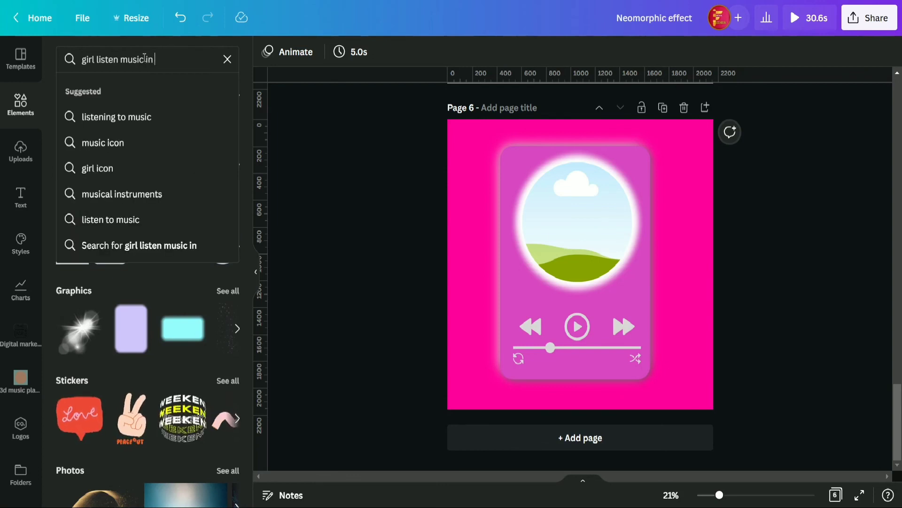
text( pink back)
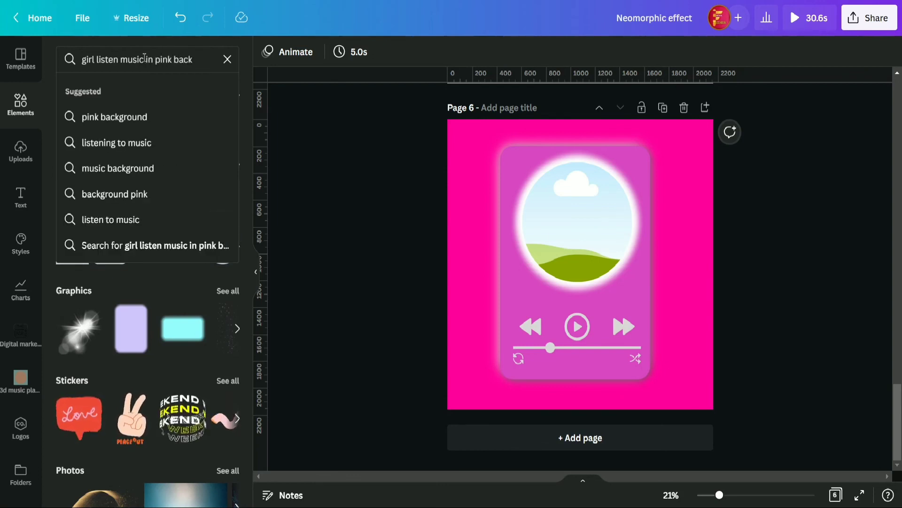
text(ground)
key(Return)
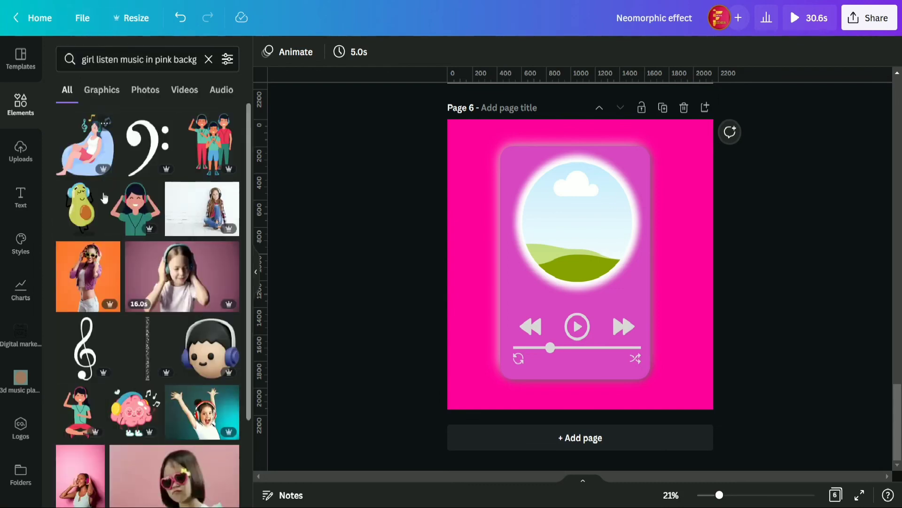
Fill the circular frame with the pink-background photo of the woman wearing headphones, then enlarge and reposition it to centre her head and torso
scroll(178, 290, down, 3)
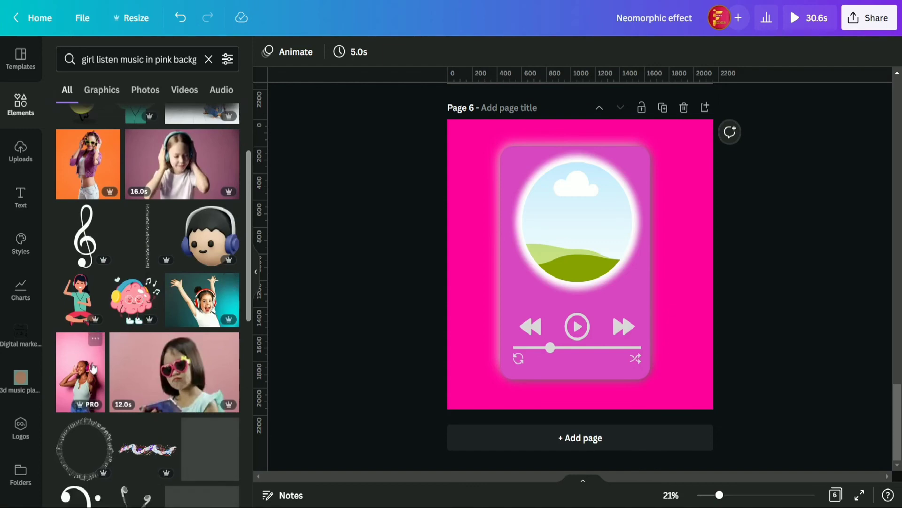
drag(80, 372, 576, 256)
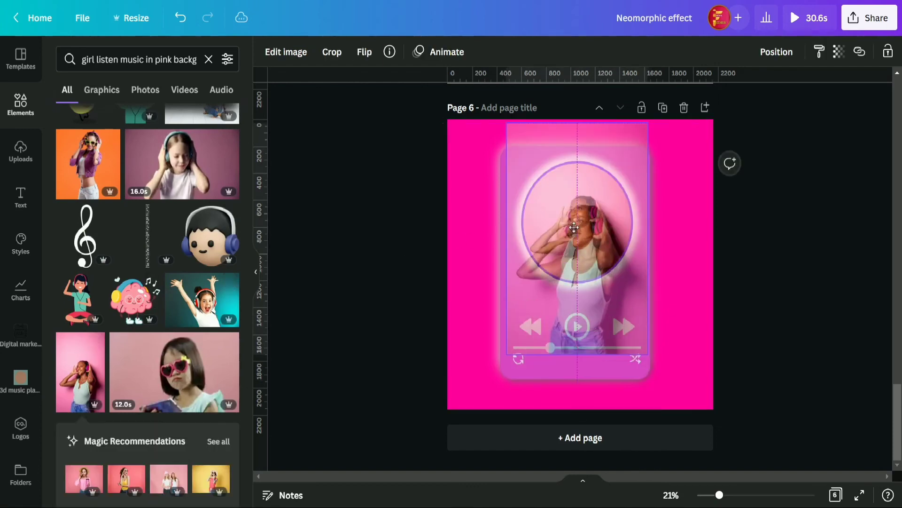
double_click(583, 228)
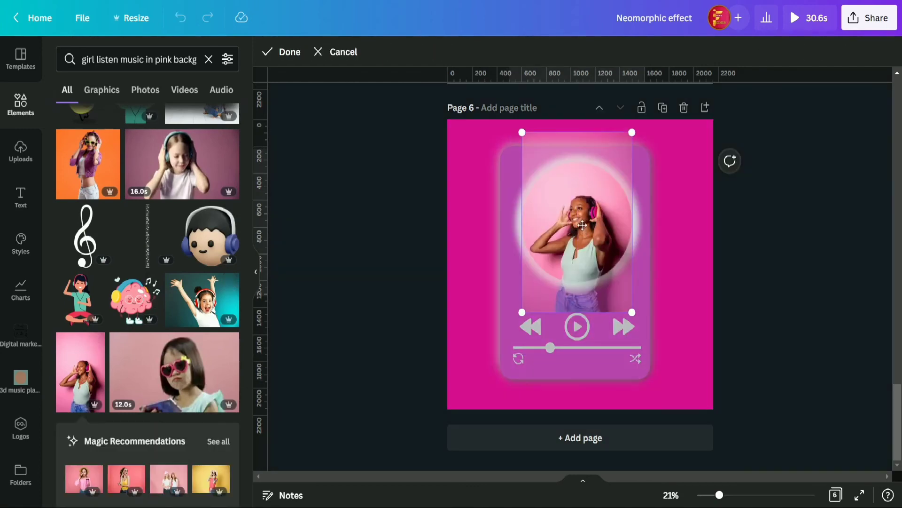
drag(583, 228, 581, 200)
drag(522, 296, 498, 341)
drag(588, 236, 614, 199)
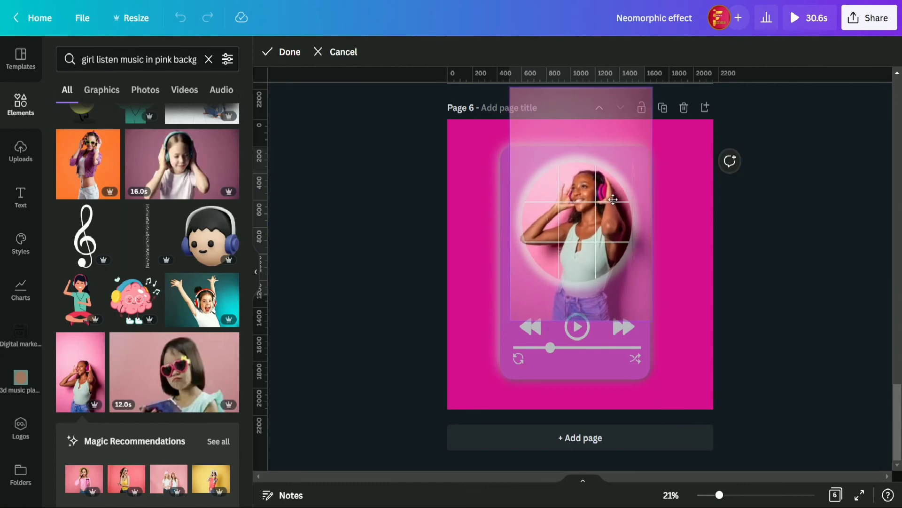
click(804, 211)
click(804, 212)
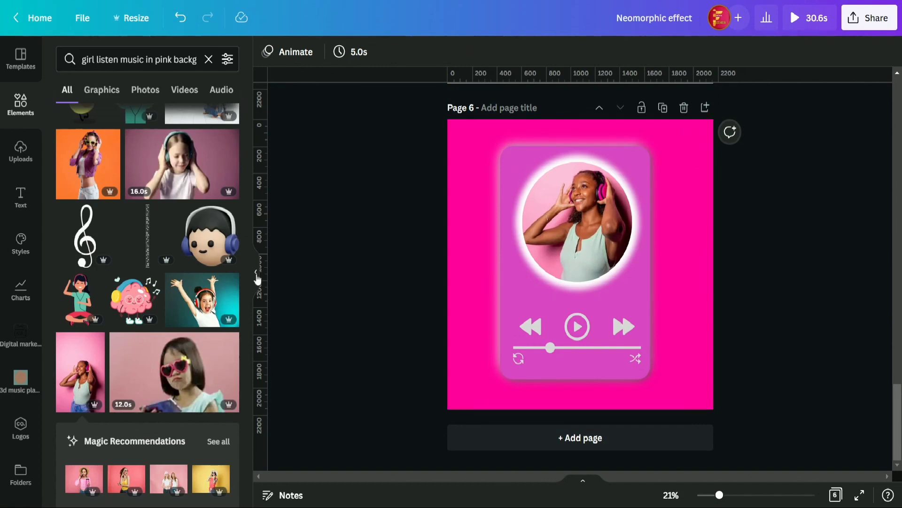
click(256, 272)
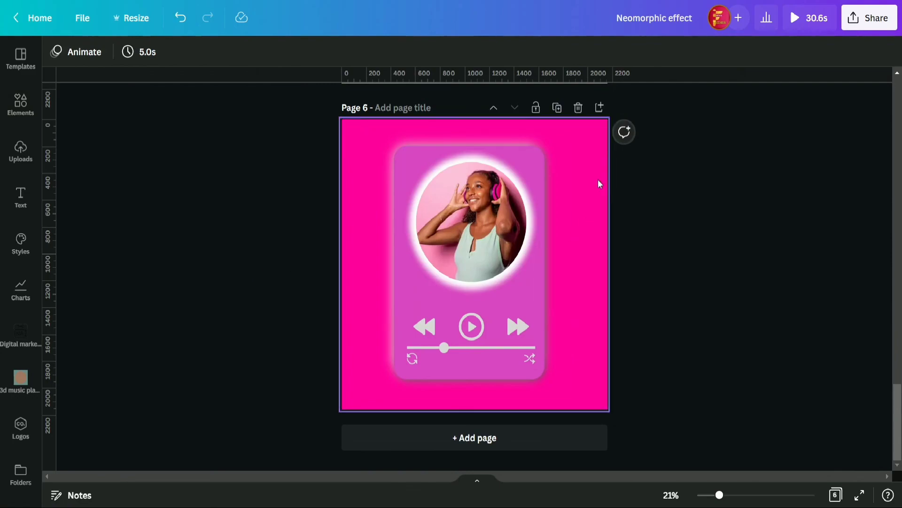